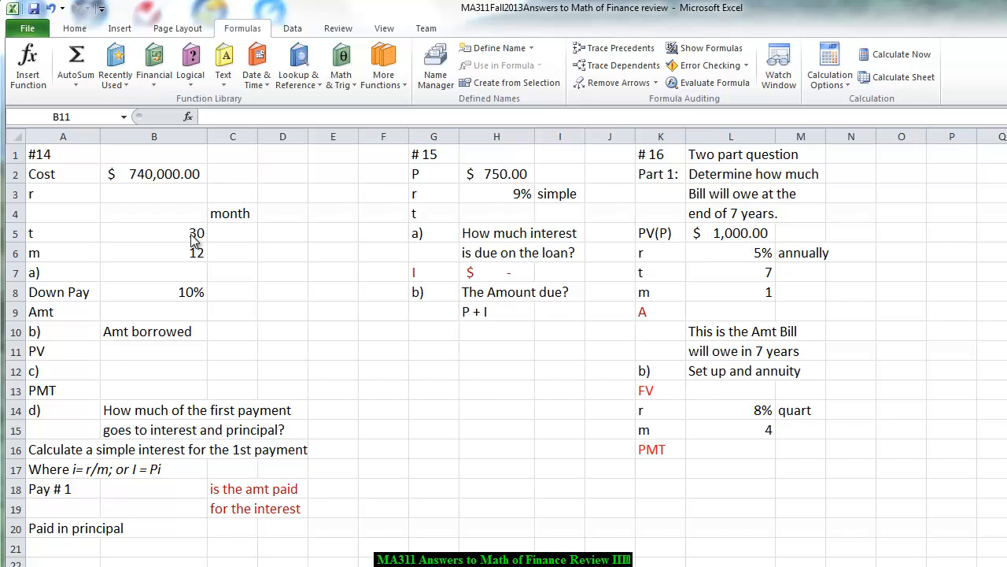
- Enter the interest rate r for problem #14 in cell B3 as the formula =4+3/8
{"action": "left_click", "coordinate": [132, 194]}
{"action": "left_click", "coordinate": [132, 194]}
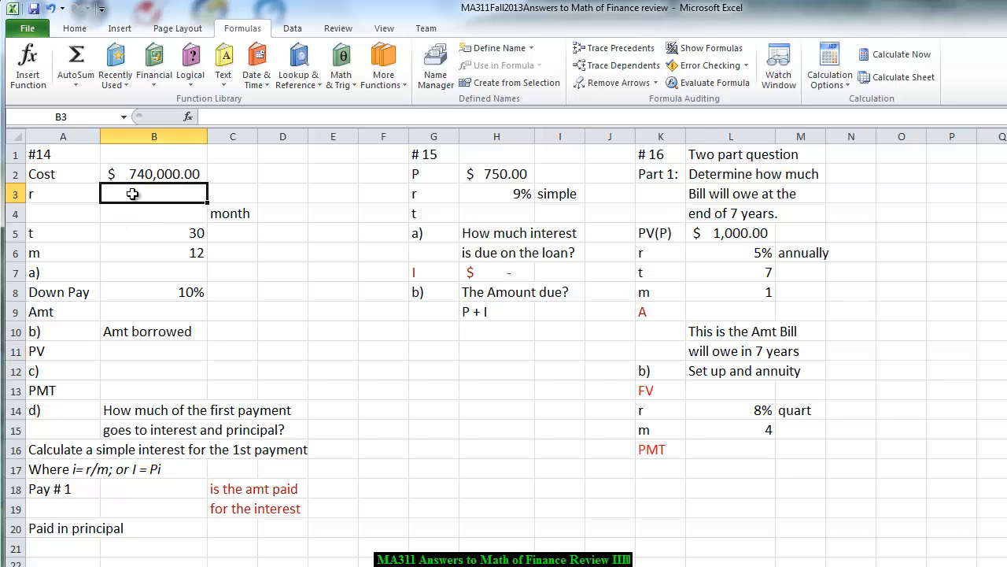
{"action": "type", "text": "="}
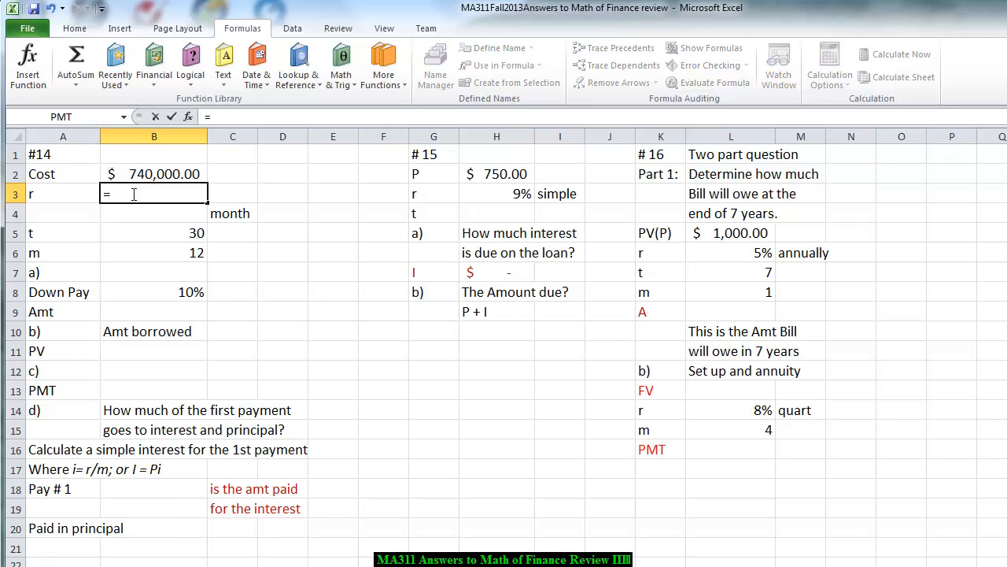
{"action": "type", "text": "4+"}
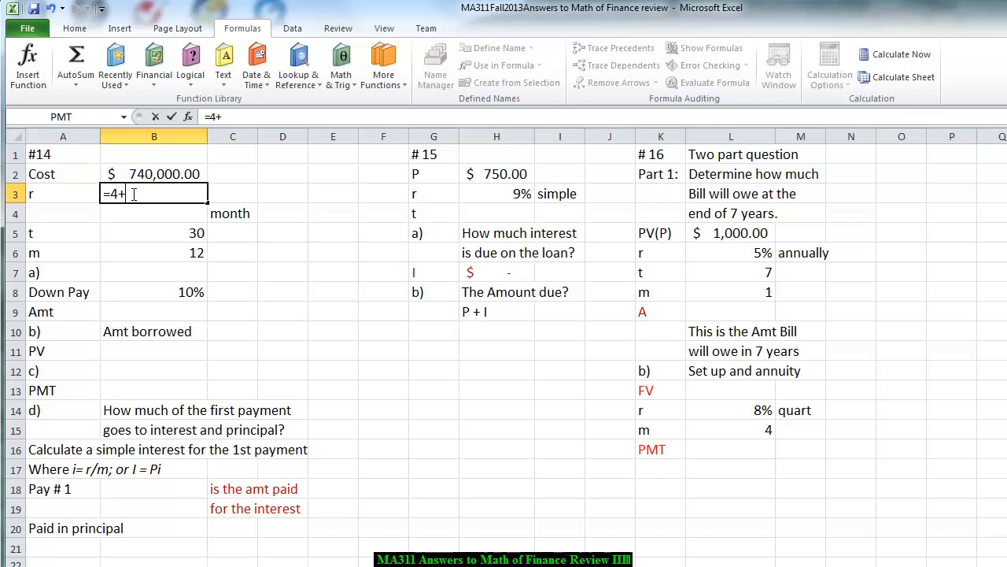
{"action": "type", "text": "3/8"}
{"action": "key", "text": "Return"}
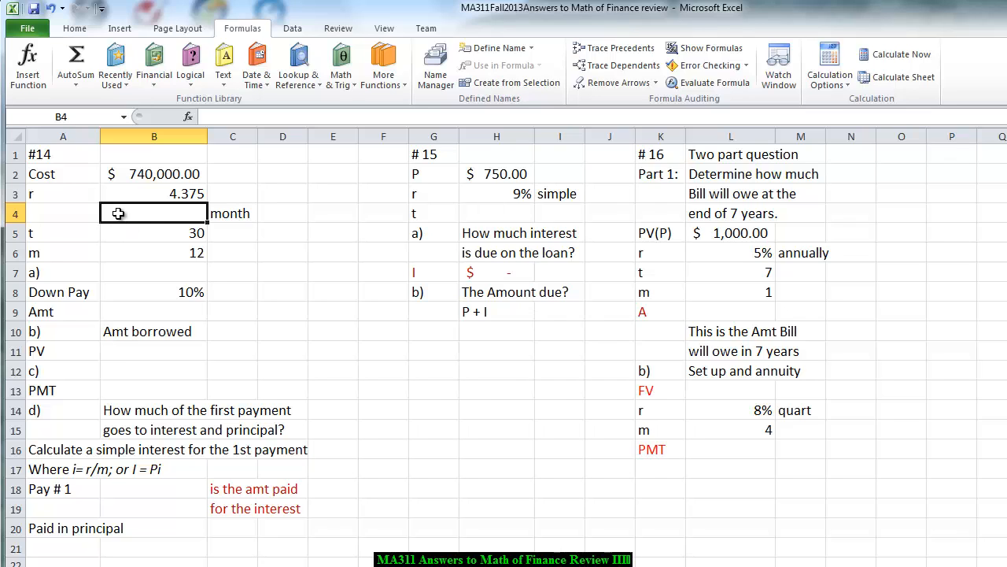
- Convert the rate in B3 to a percentage in cell B4 with the formula =B3%
{"action": "type", "text": "="}
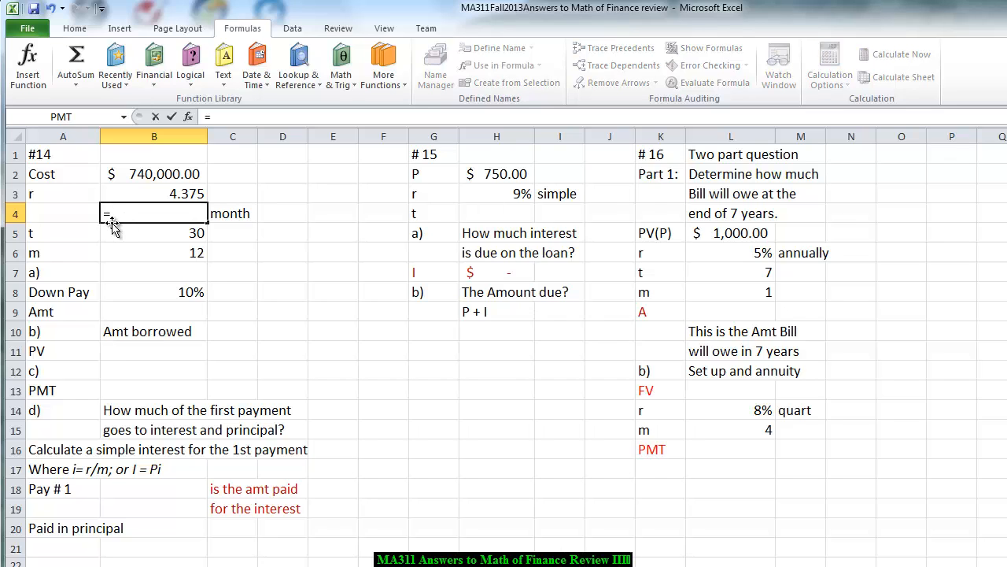
{"action": "left_click", "coordinate": [175, 194]}
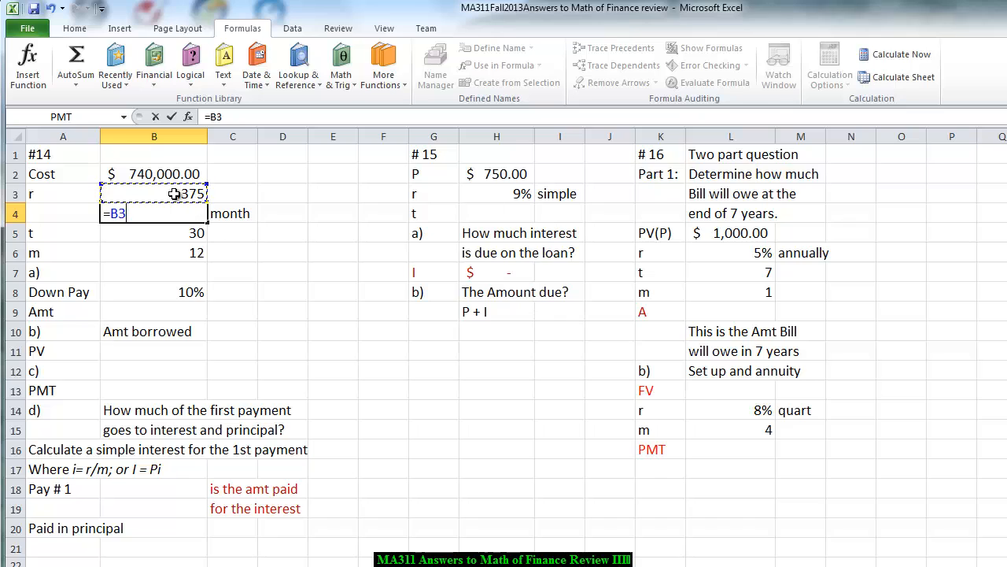
{"action": "type", "text": "%"}
{"action": "key", "text": "Return"}
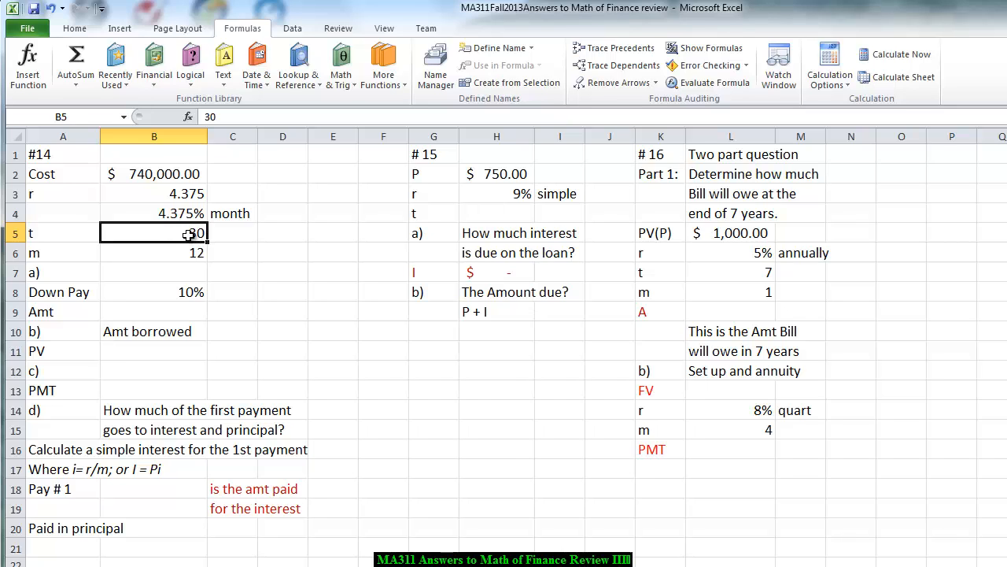
- Calculate the down payment amount in cell B9 with the formula =B8*B2
{"action": "left_click", "coordinate": [173, 253]}
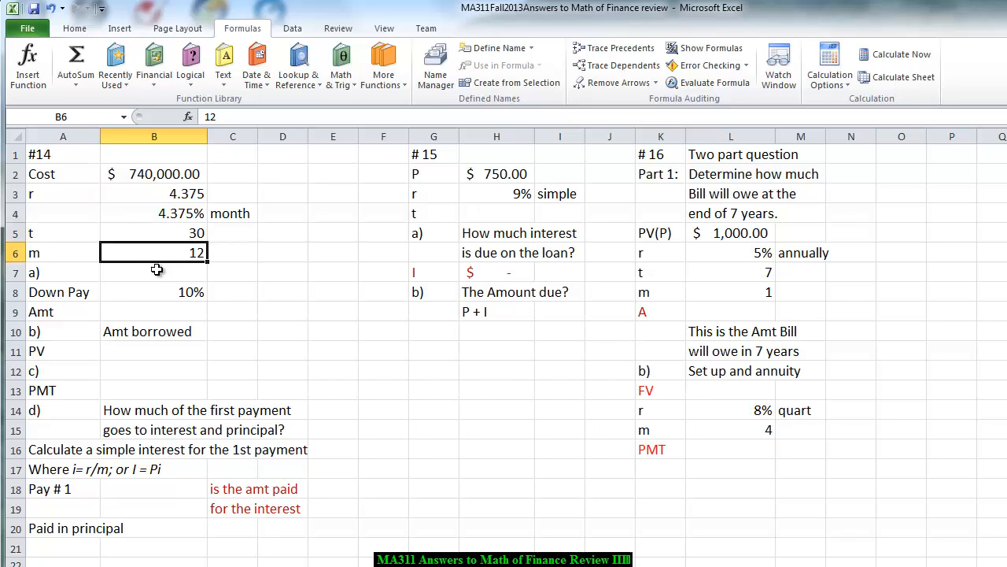
{"action": "left_click", "coordinate": [131, 293]}
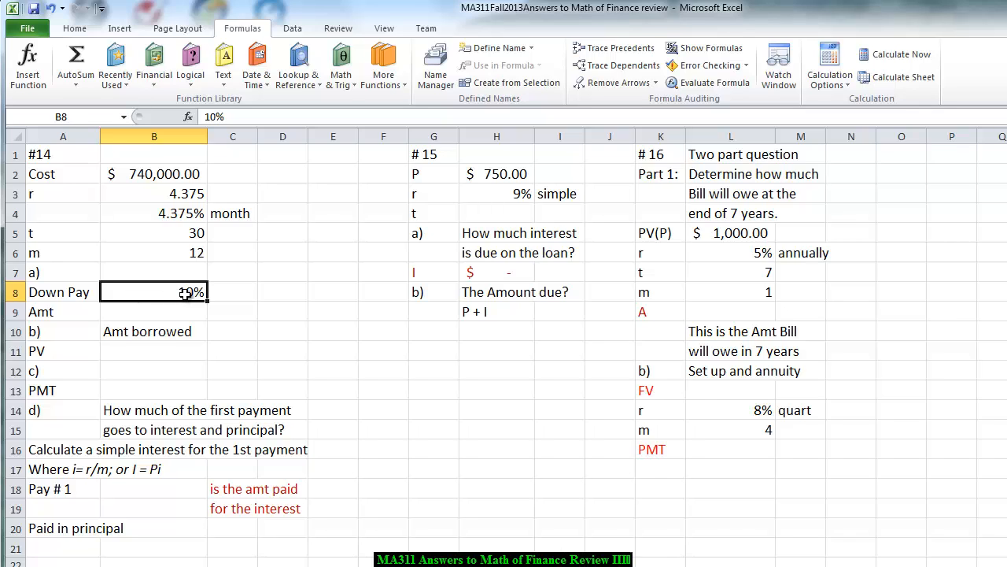
{"action": "left_click", "coordinate": [143, 312]}
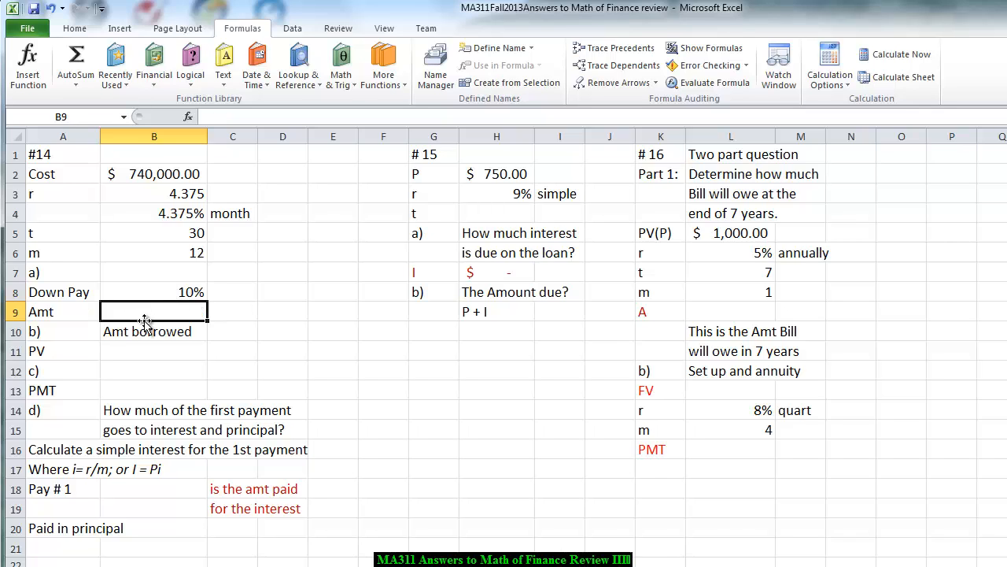
{"action": "type", "text": "="}
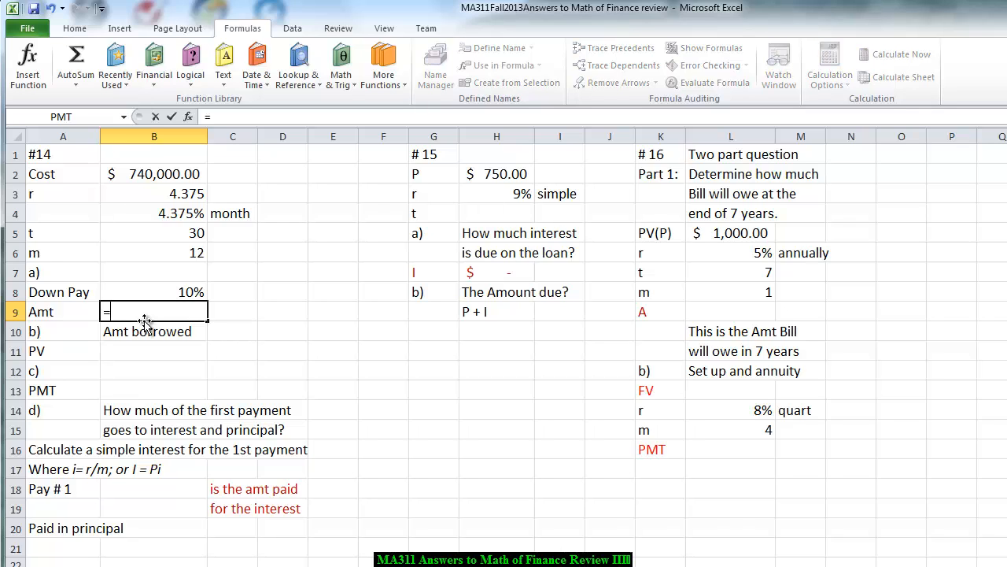
{"action": "left_click", "coordinate": [177, 292]}
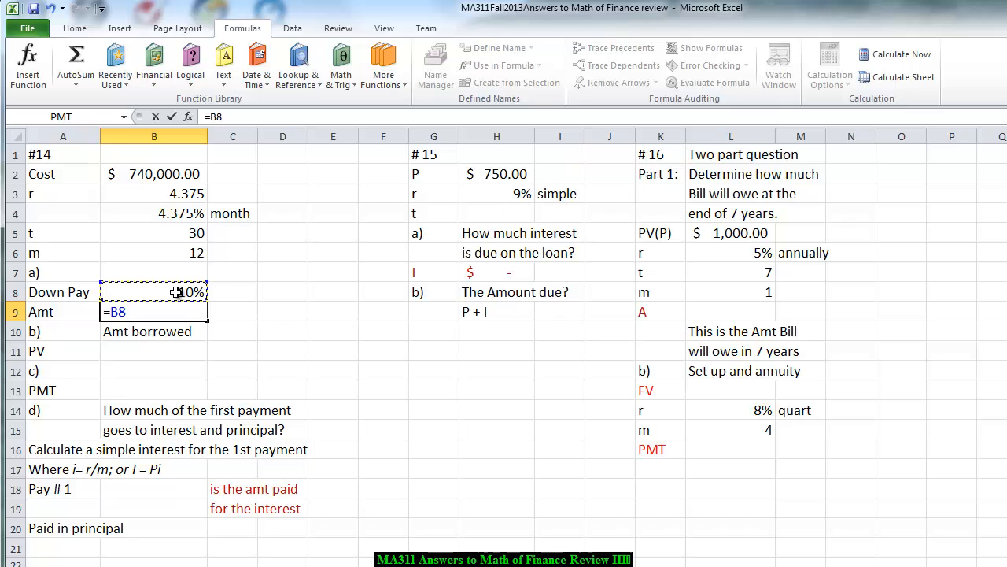
{"action": "type", "text": "*"}
{"action": "left_click", "coordinate": [142, 172]}
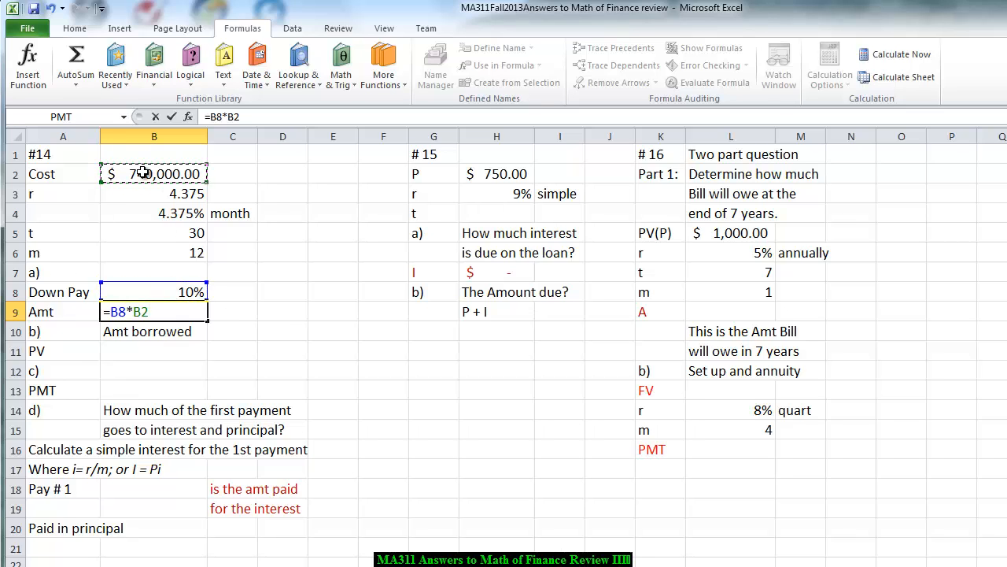
{"action": "key", "text": "Return"}
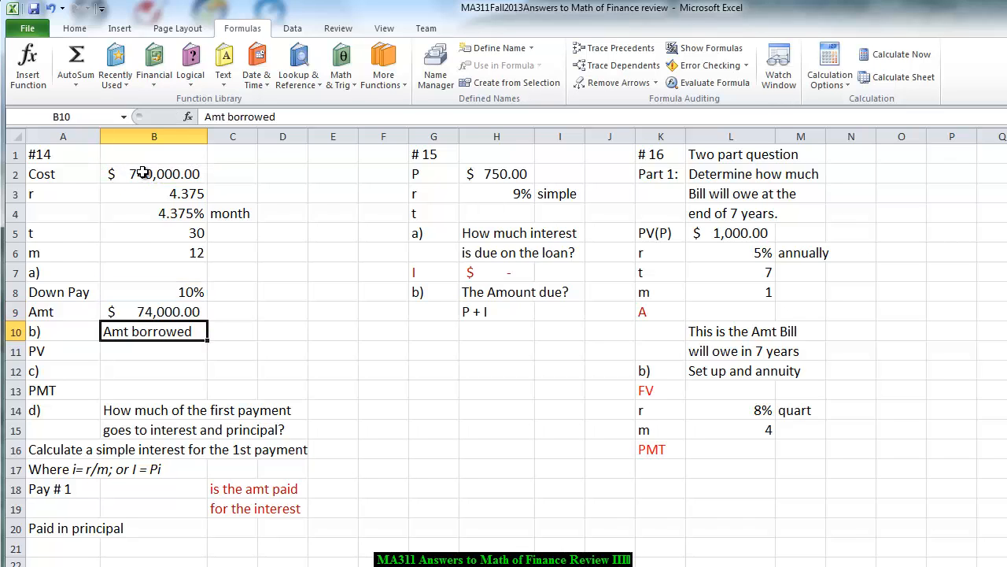
- Calculate the amount borrowed (PV) in cell B11 with the formula =B2-B9
{"action": "left_click", "coordinate": [138, 354]}
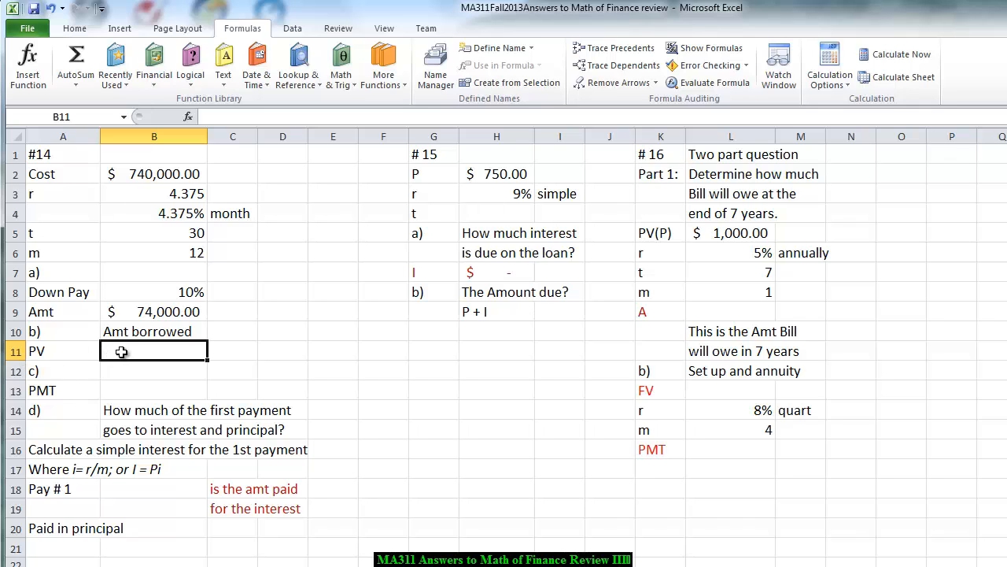
{"action": "type", "text": "="}
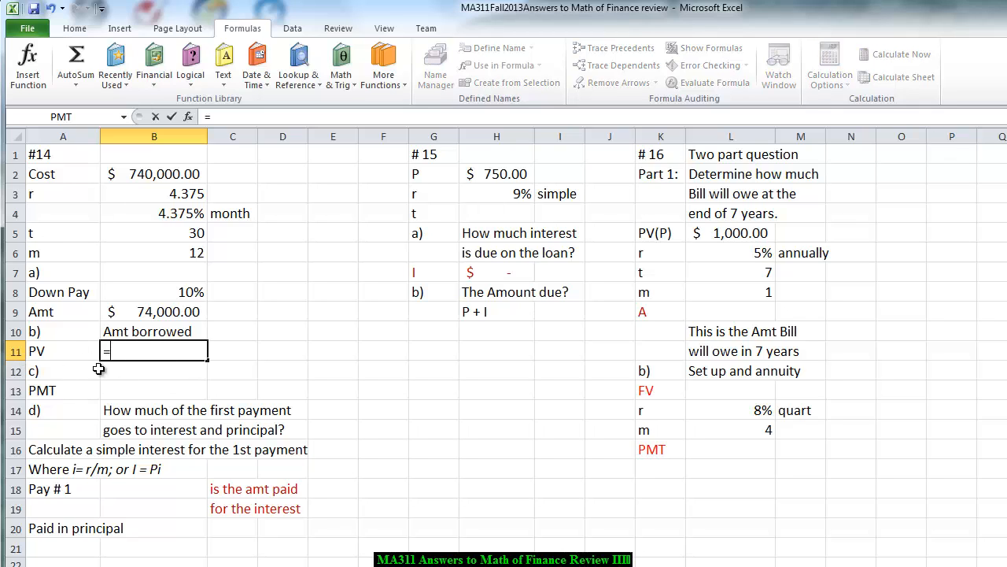
{"action": "left_click", "coordinate": [188, 176]}
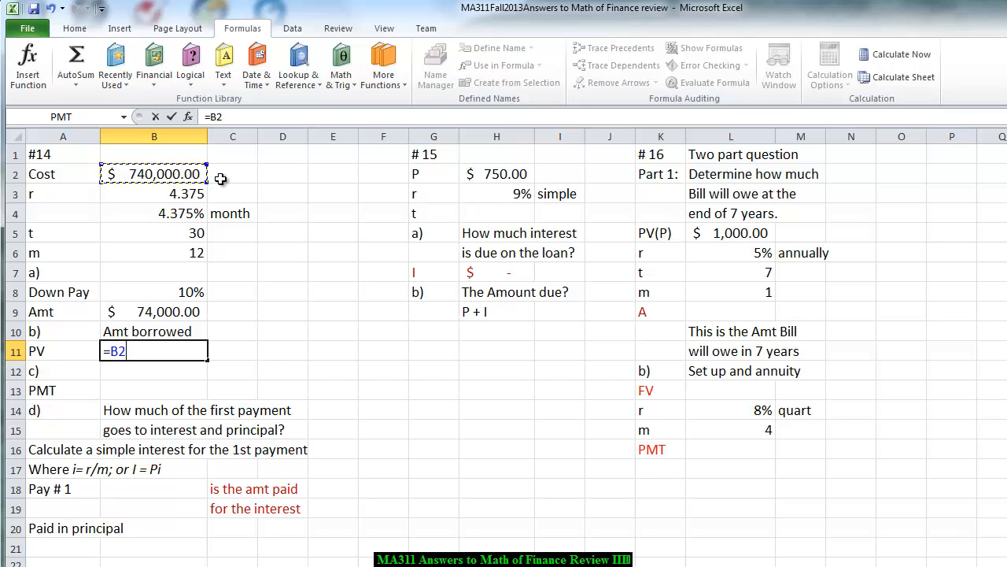
{"action": "left_click", "coordinate": [150, 314]}
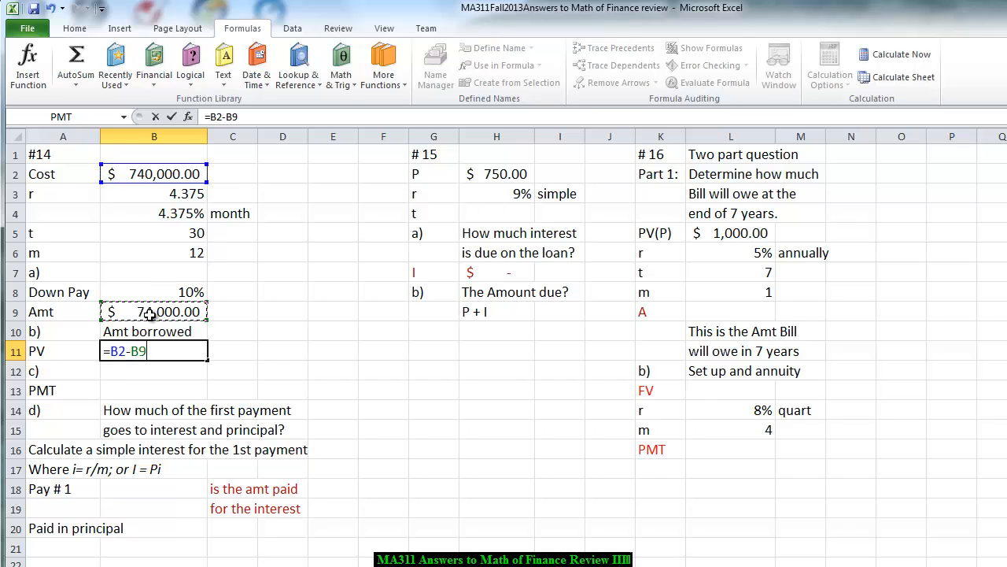
{"action": "key", "text": "Return"}
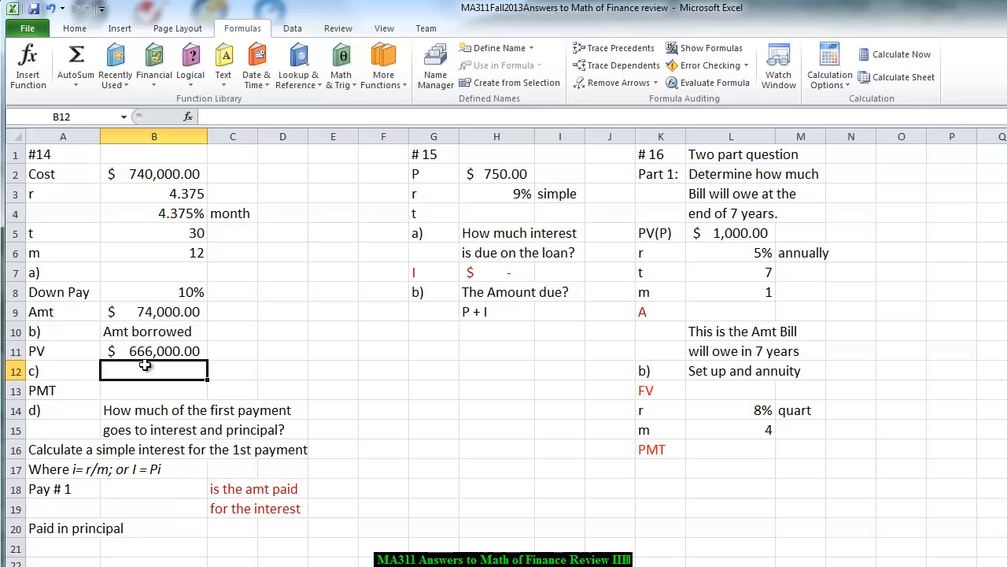
- Insert the PMT financial function in cell B13 and set its Rate argument to B4/B6
{"action": "left_click", "coordinate": [121, 397]}
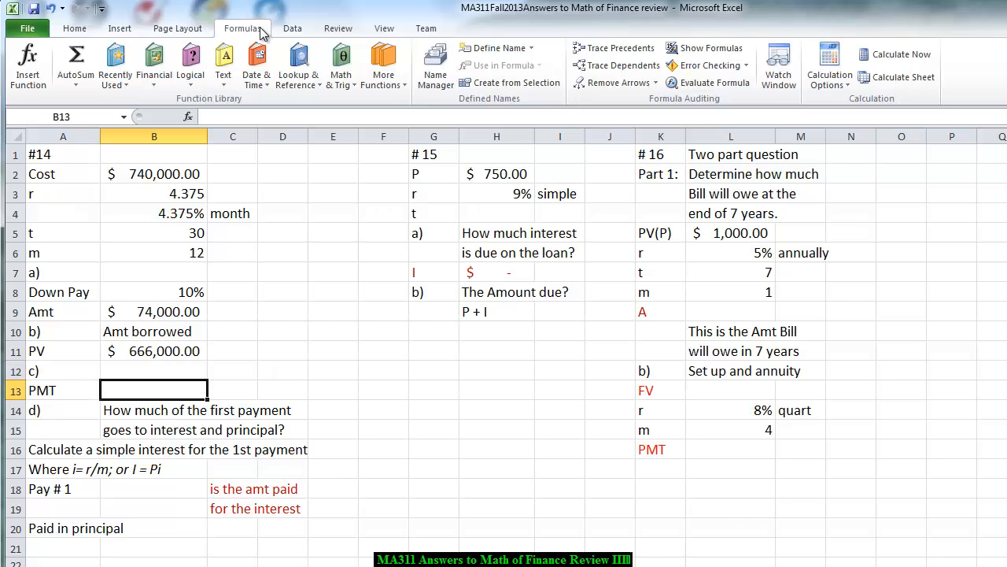
{"action": "left_click", "coordinate": [146, 83]}
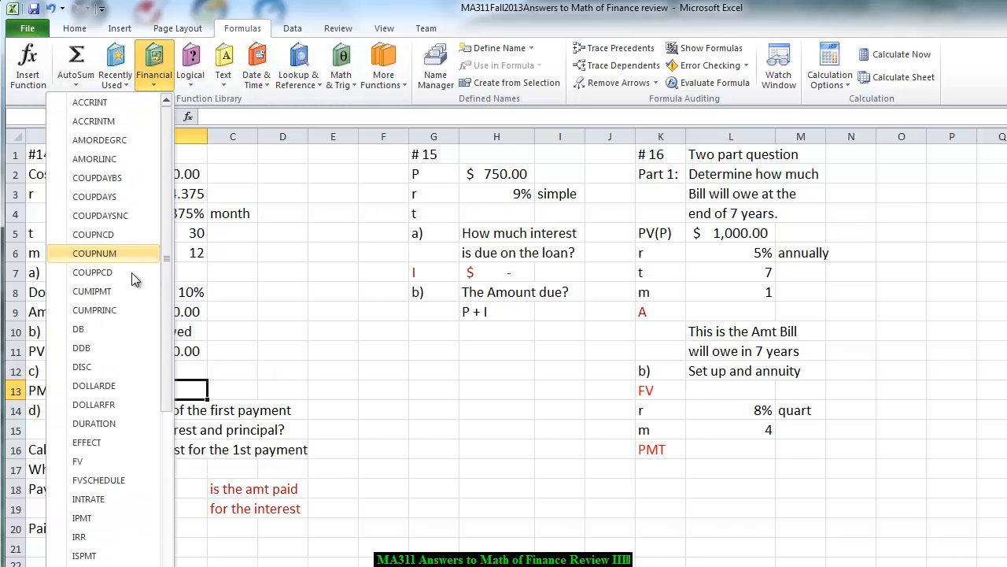
{"action": "scroll", "coordinate": [167, 320], "scroll_direction": "down", "scroll_amount": 1}
{"action": "left_click_drag", "start_coordinate": [167, 320], "coordinate": [167, 480]}
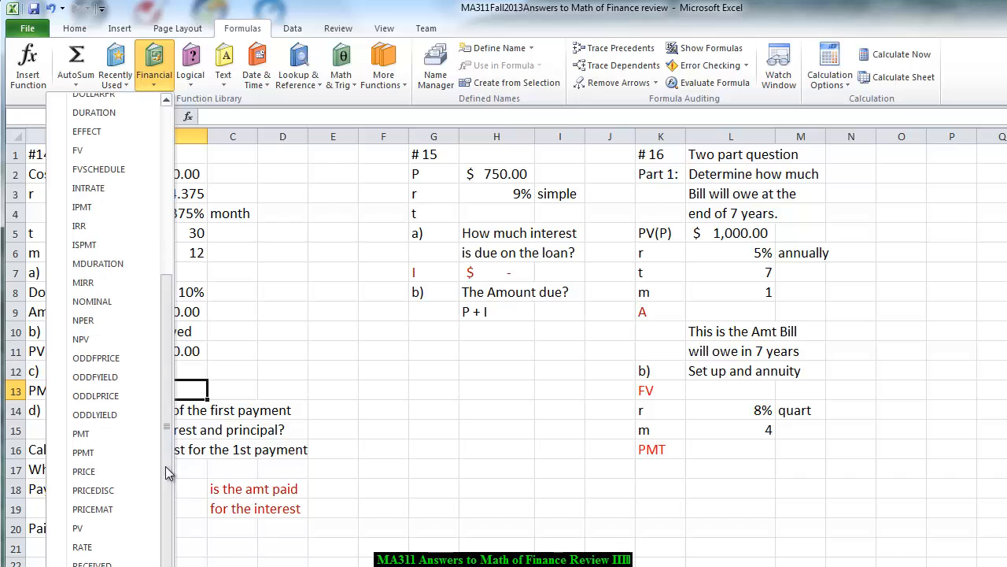
{"action": "left_click", "coordinate": [82, 433]}
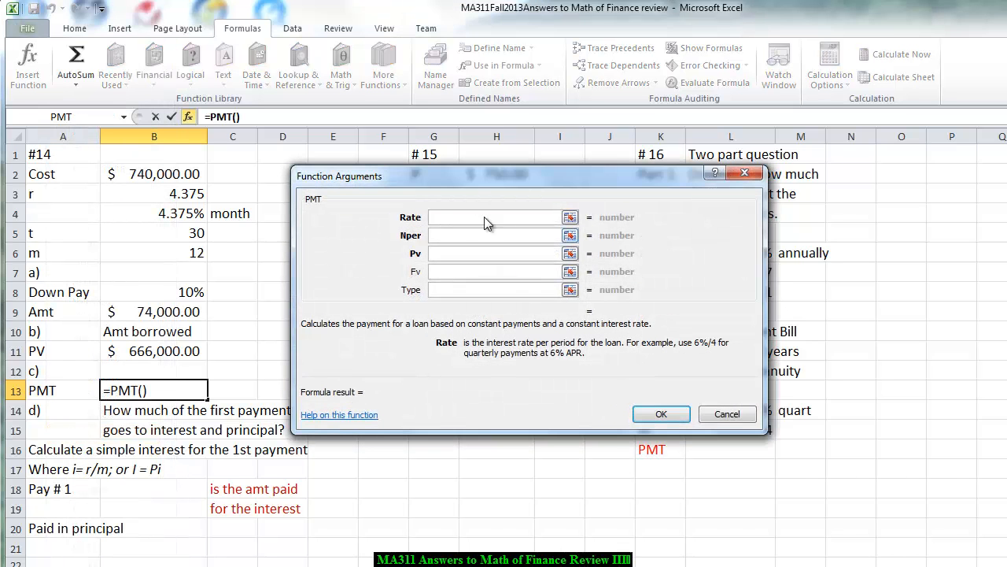
{"action": "left_click", "coordinate": [172, 212]}
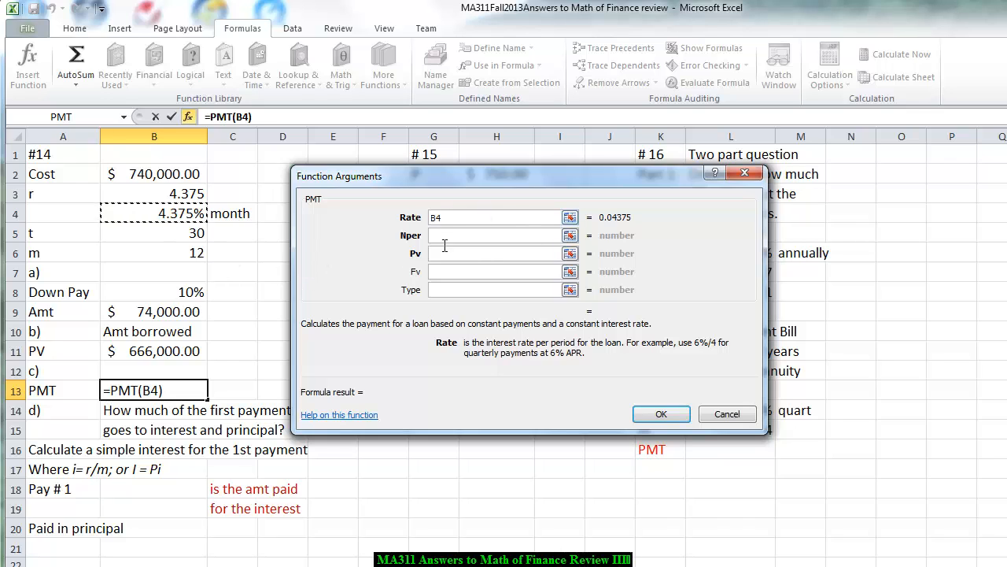
{"action": "type", "text": "/"}
{"action": "left_click", "coordinate": [163, 257]}
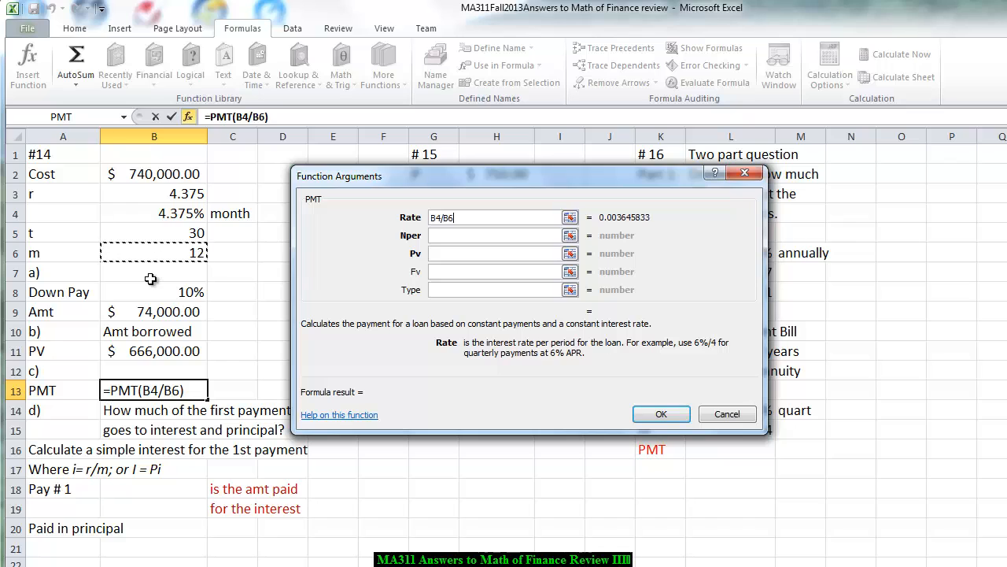
- Set the PMT function's Nper to B6*B5 and Pv to -B11, and complete the payment formula
{"action": "left_click", "coordinate": [453, 235]}
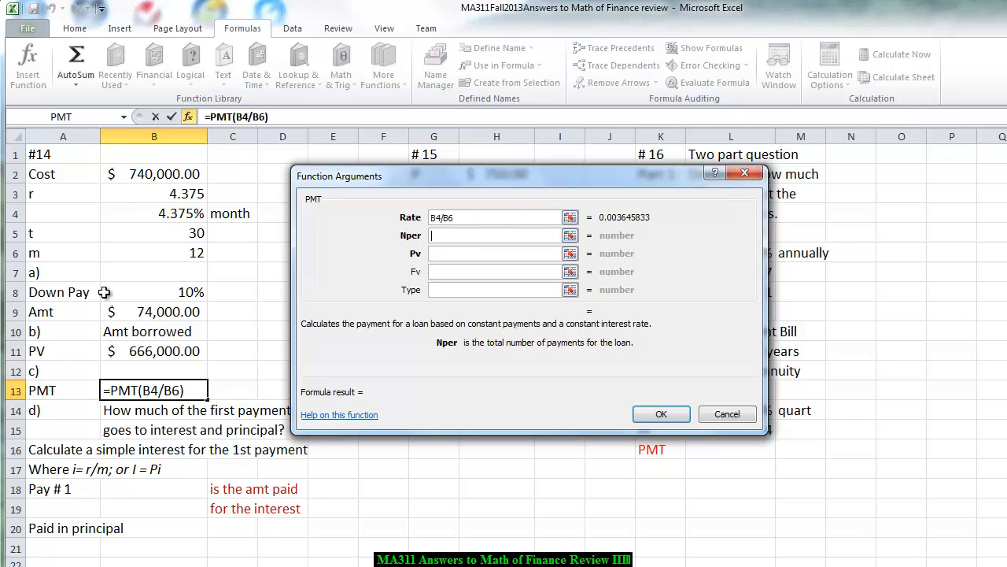
{"action": "left_click", "coordinate": [151, 256]}
{"action": "type", "text": "*"}
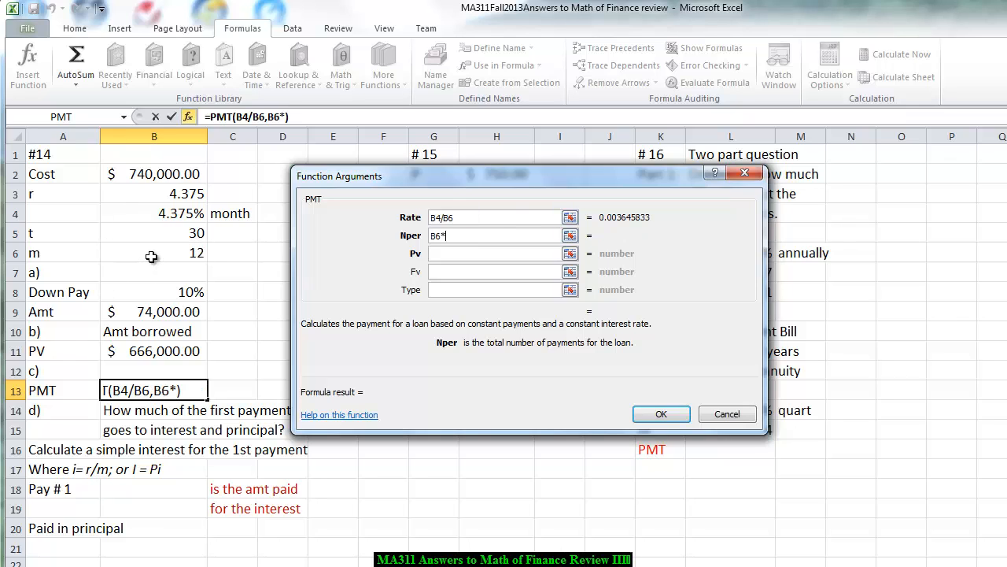
{"action": "left_click", "coordinate": [153, 234]}
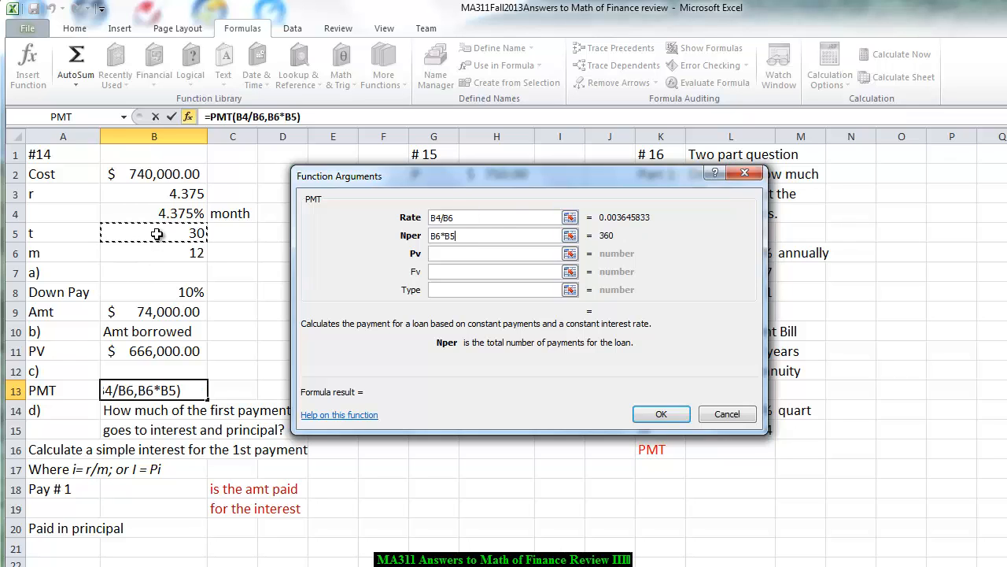
{"action": "left_click", "coordinate": [444, 253]}
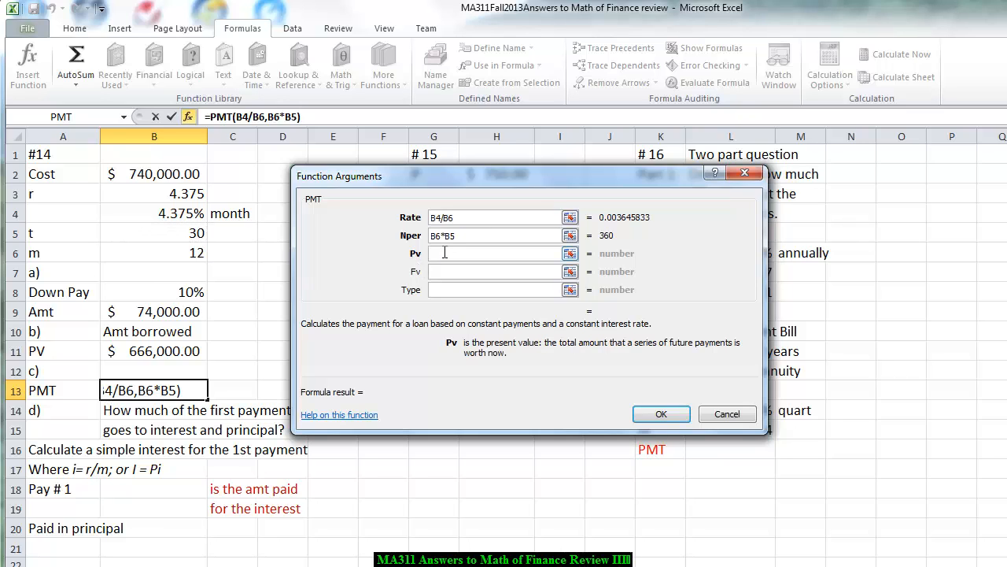
{"action": "type", "text": "-"}
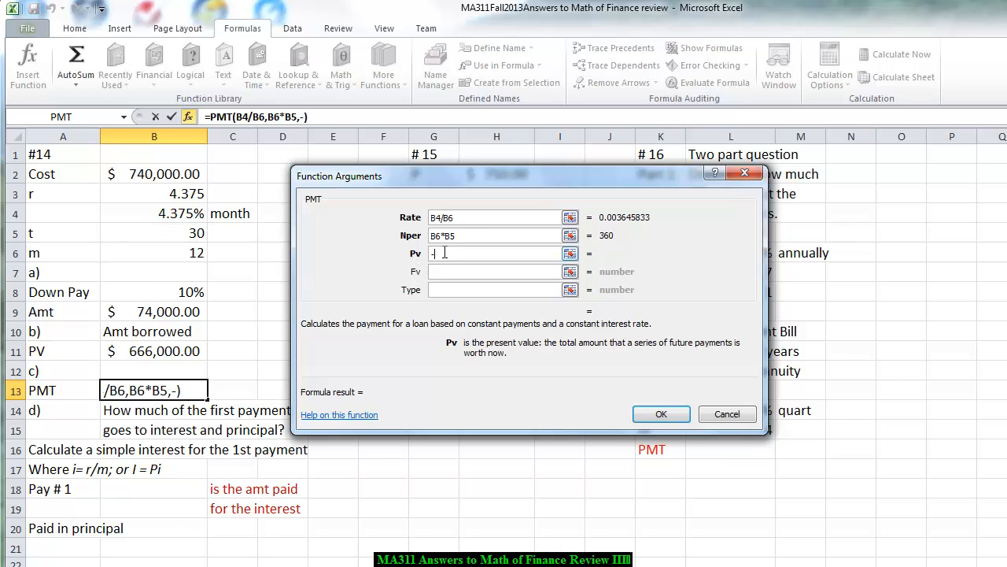
{"action": "left_click", "coordinate": [164, 351]}
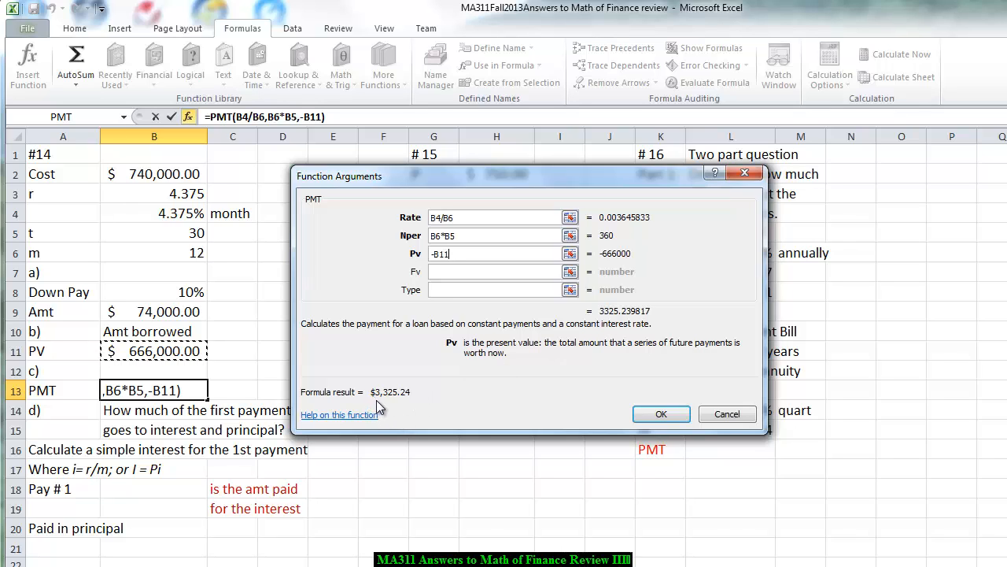
{"action": "left_click", "coordinate": [667, 411]}
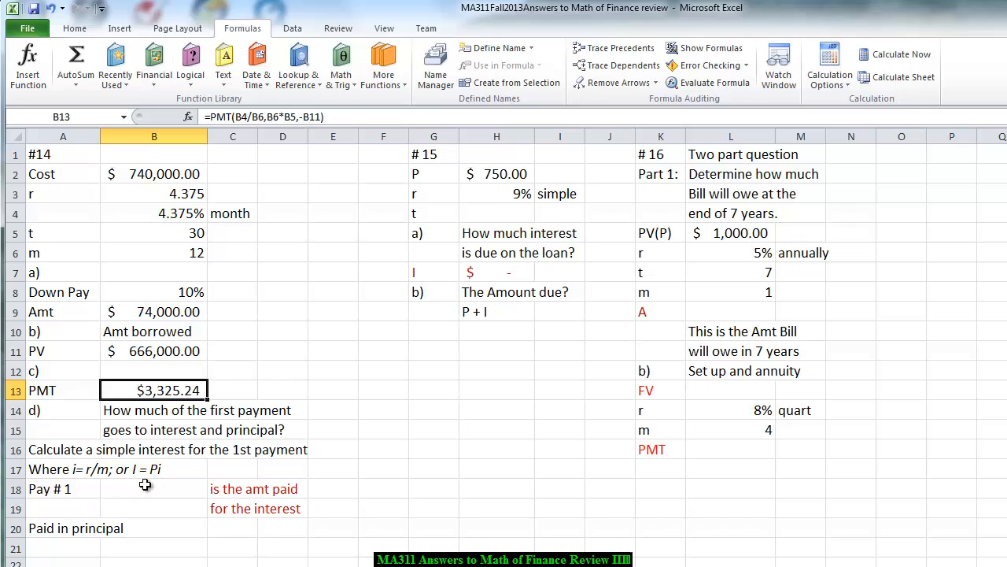
- Calculate the interest portion of the first payment in cell B18 with the formula =B11*B4/B6
{"action": "left_click", "coordinate": [137, 488]}
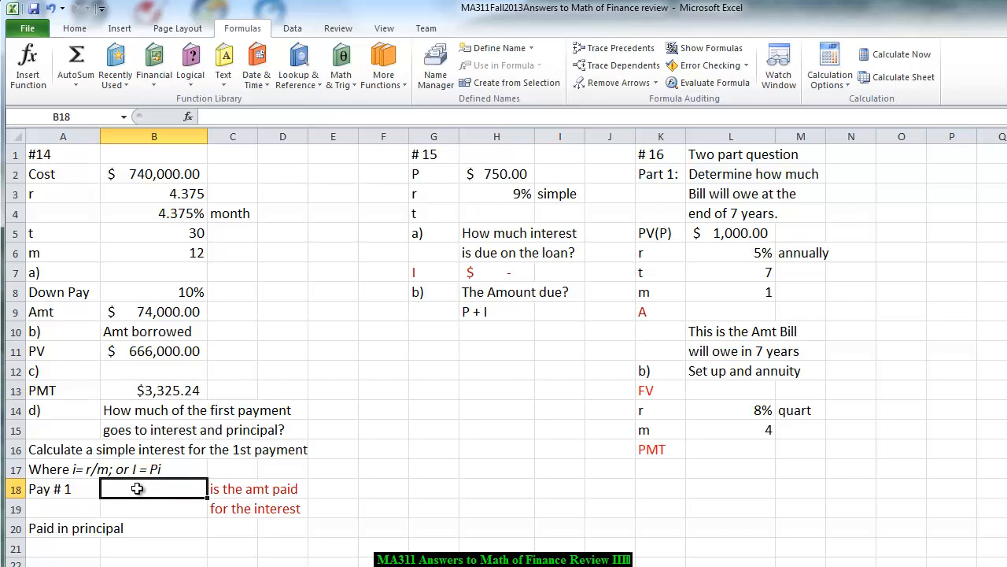
{"action": "type", "text": "="}
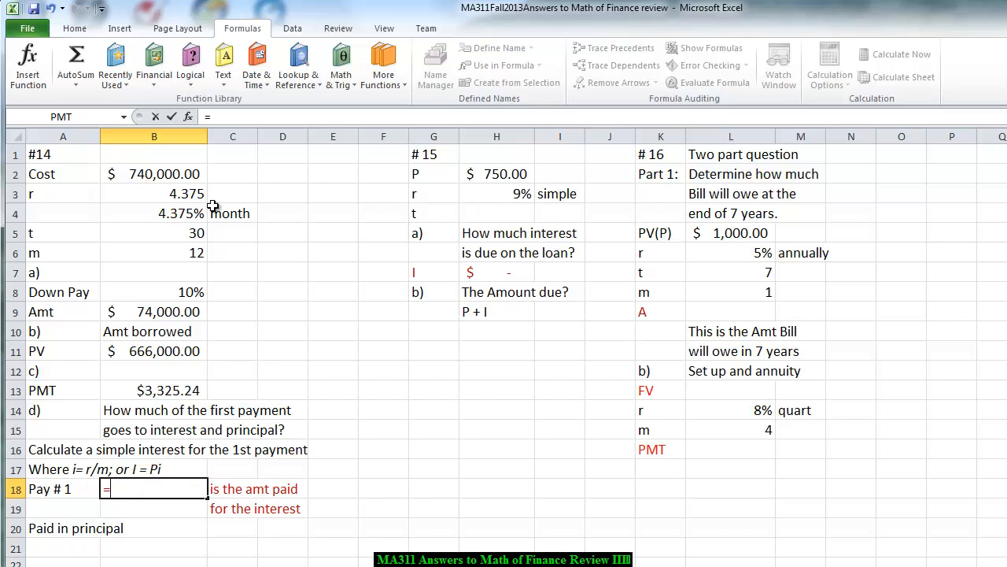
{"action": "left_click", "coordinate": [169, 352]}
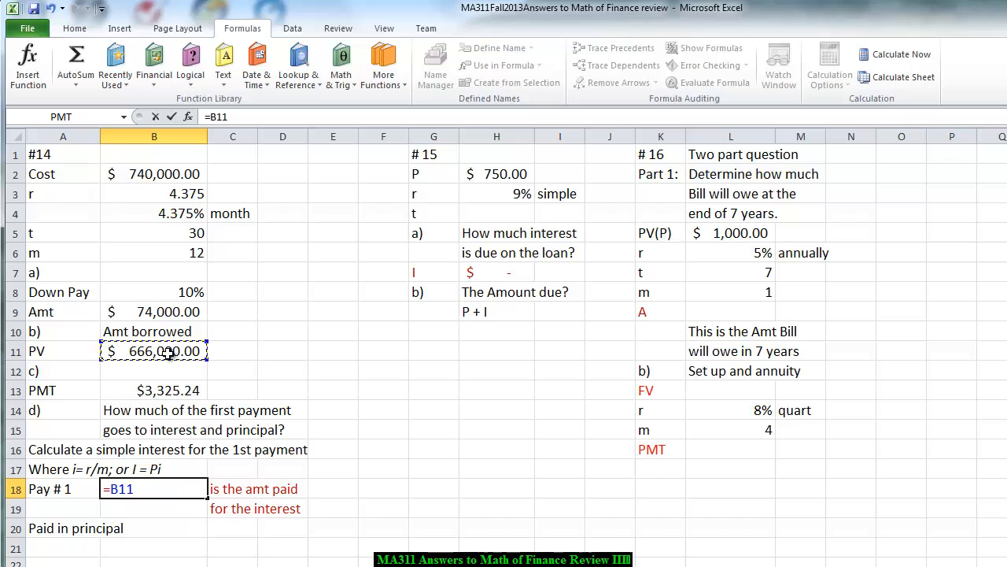
{"action": "type", "text": "*"}
{"action": "left_click", "coordinate": [149, 215]}
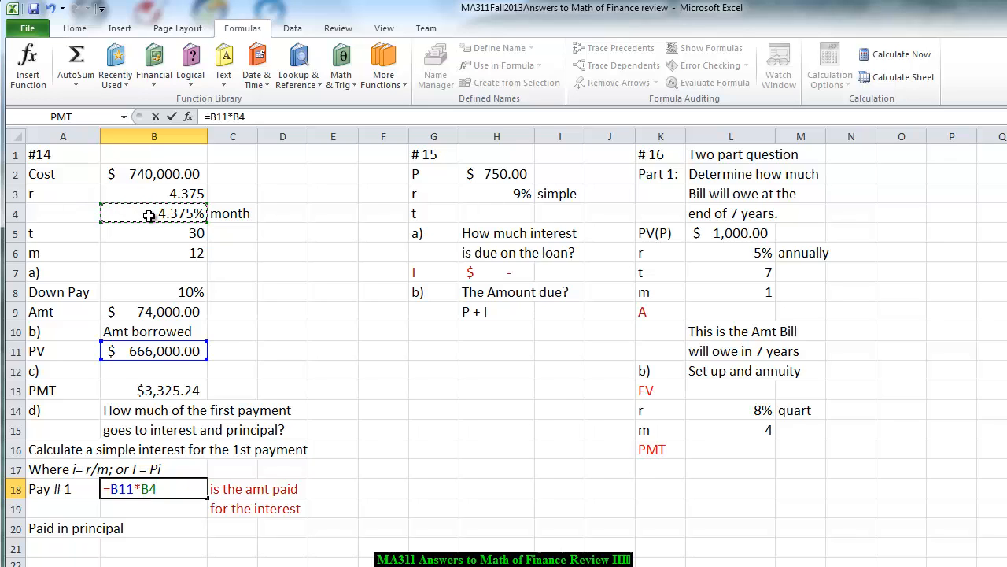
{"action": "type", "text": "/"}
{"action": "left_click", "coordinate": [162, 253]}
{"action": "key", "text": "Return"}
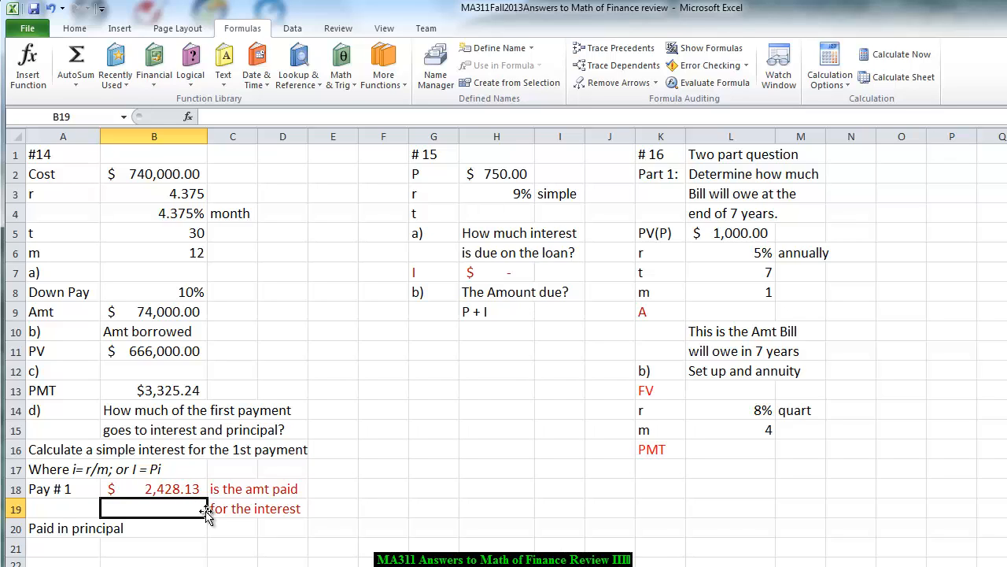
- Calculate the principal portion of the first payment in cell B21 with the formula =B13-B18
{"action": "left_click", "coordinate": [128, 546]}
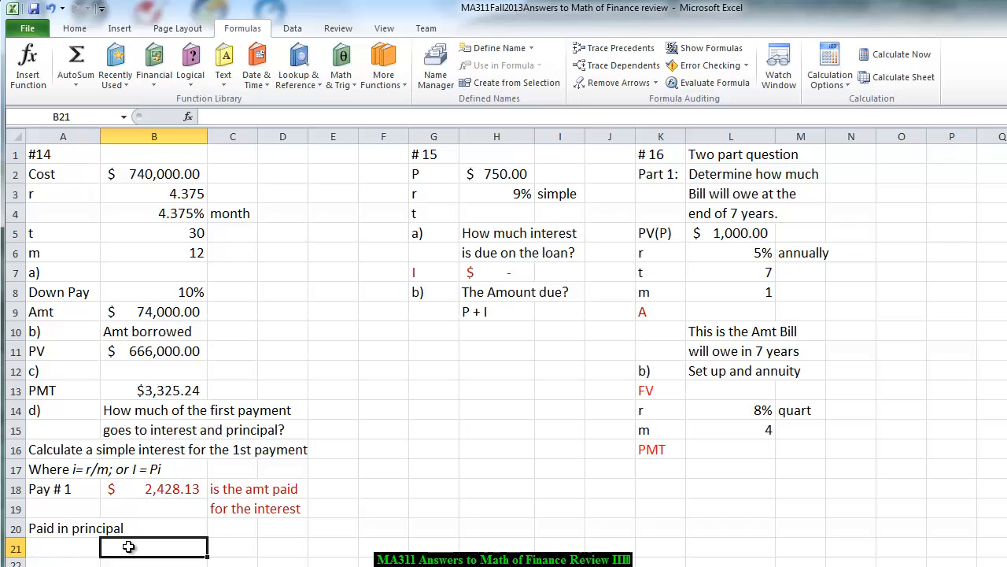
{"action": "type", "text": "="}
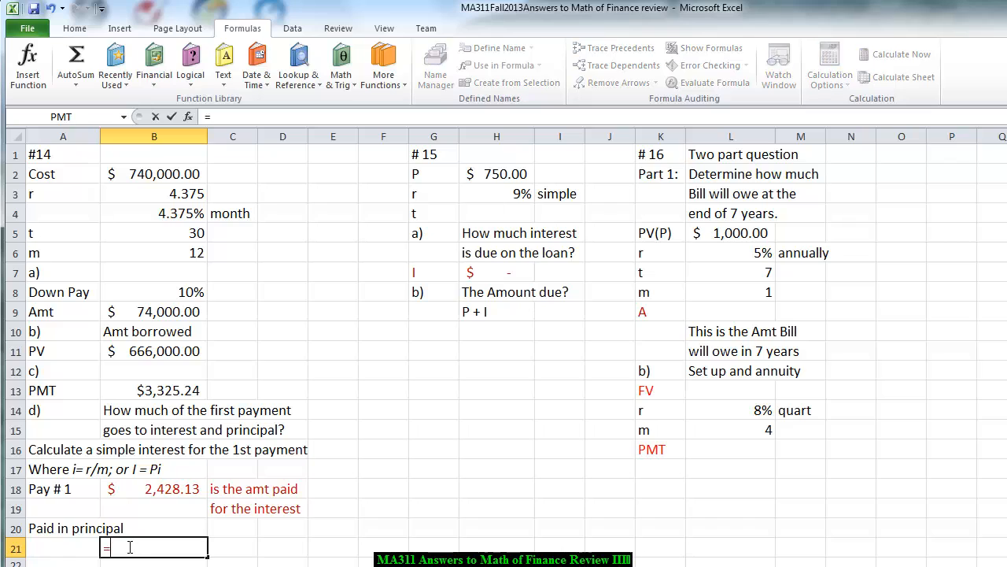
{"action": "left_click", "coordinate": [135, 391]}
{"action": "type", "text": "-"}
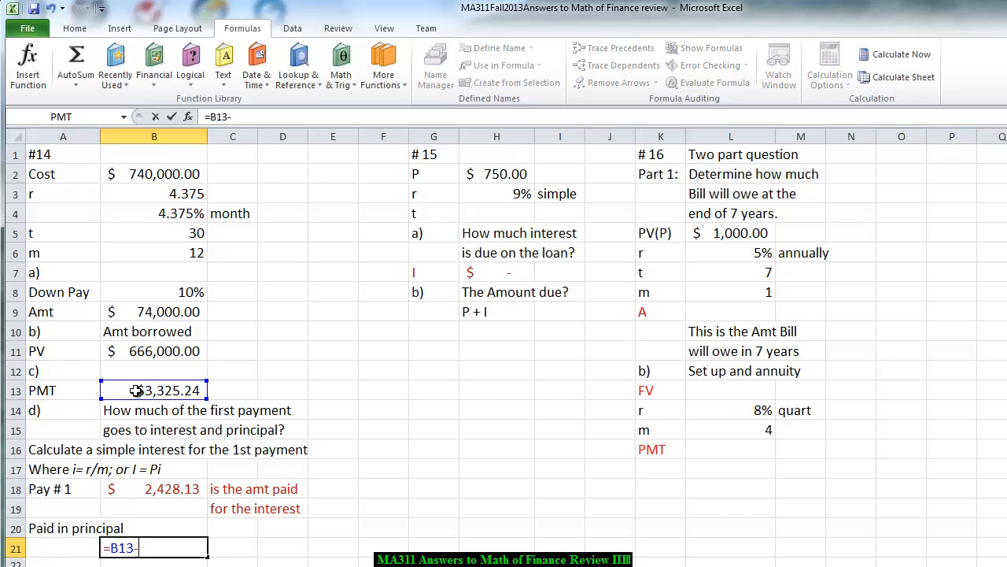
{"action": "left_click", "coordinate": [162, 489]}
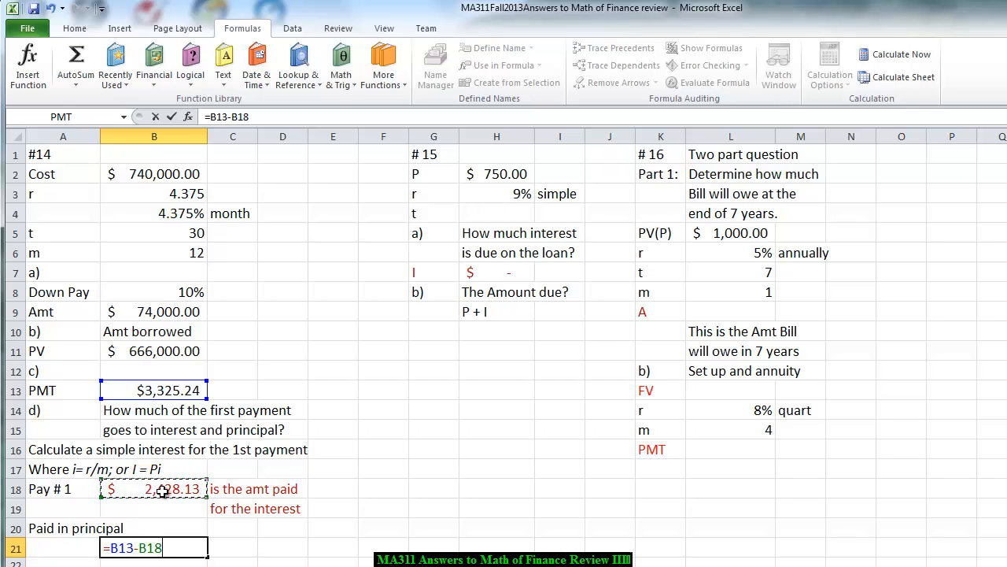
{"action": "key", "text": "Return"}
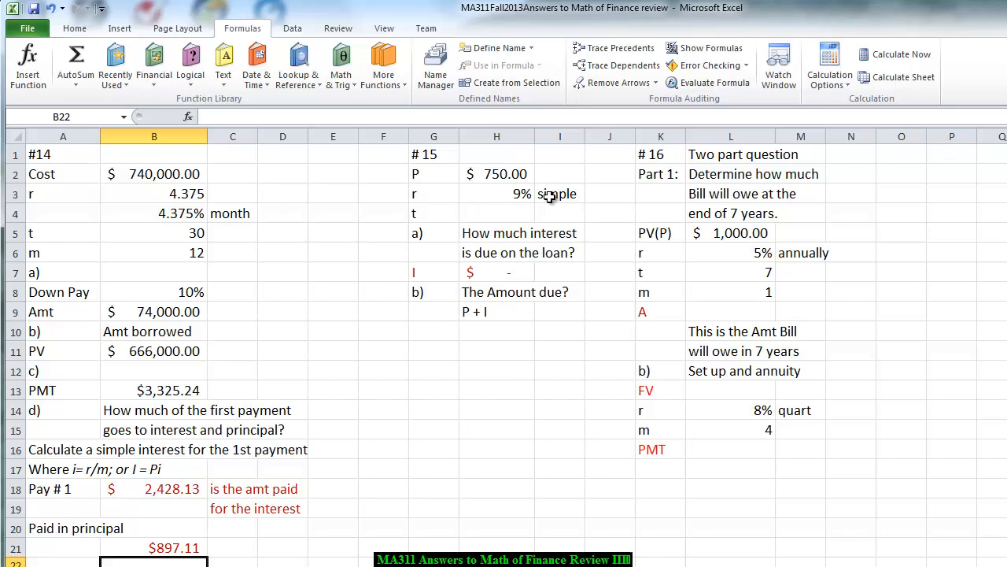
- Enter the loan time t for problem #15 in cell H4 as =1+2/12
{"action": "left_click", "coordinate": [494, 214]}
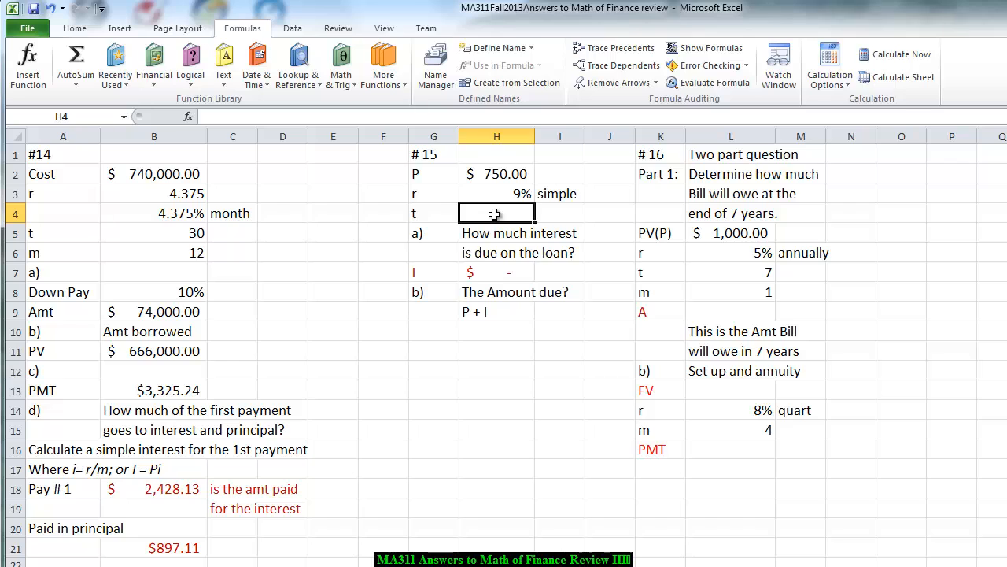
{"action": "type", "text": "="}
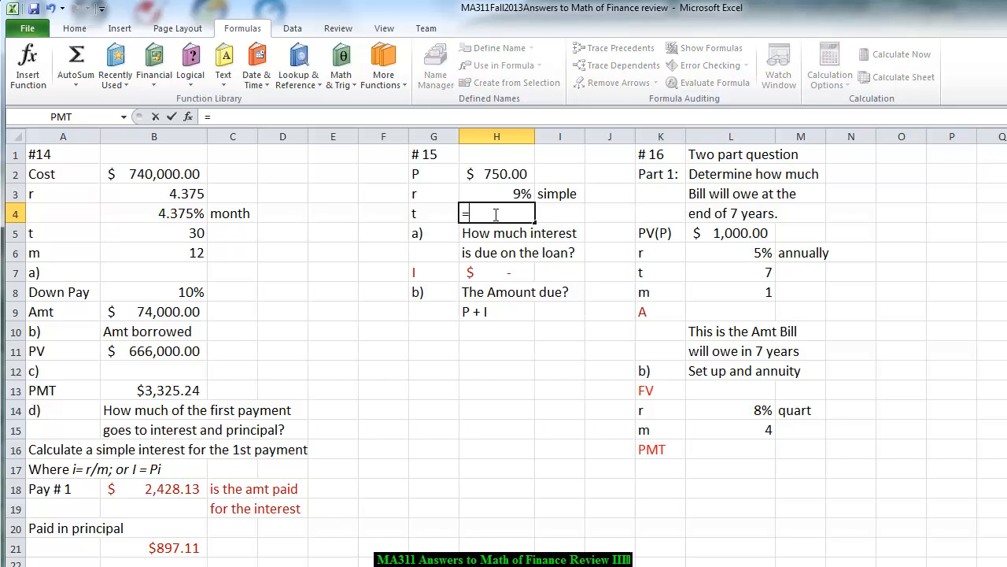
{"action": "type", "text": "1"}
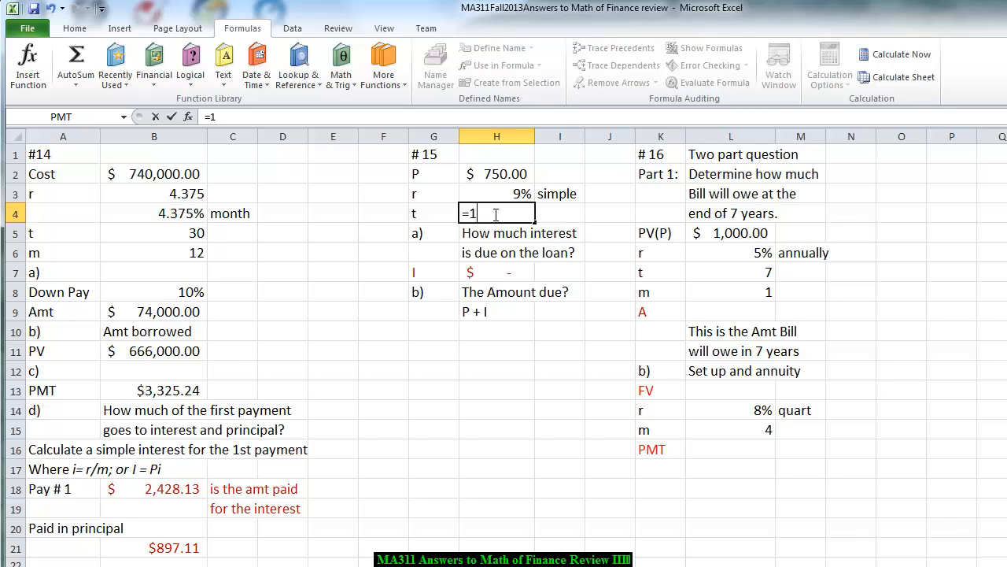
{"action": "type", "text": "+2/12"}
{"action": "key", "text": "Return"}
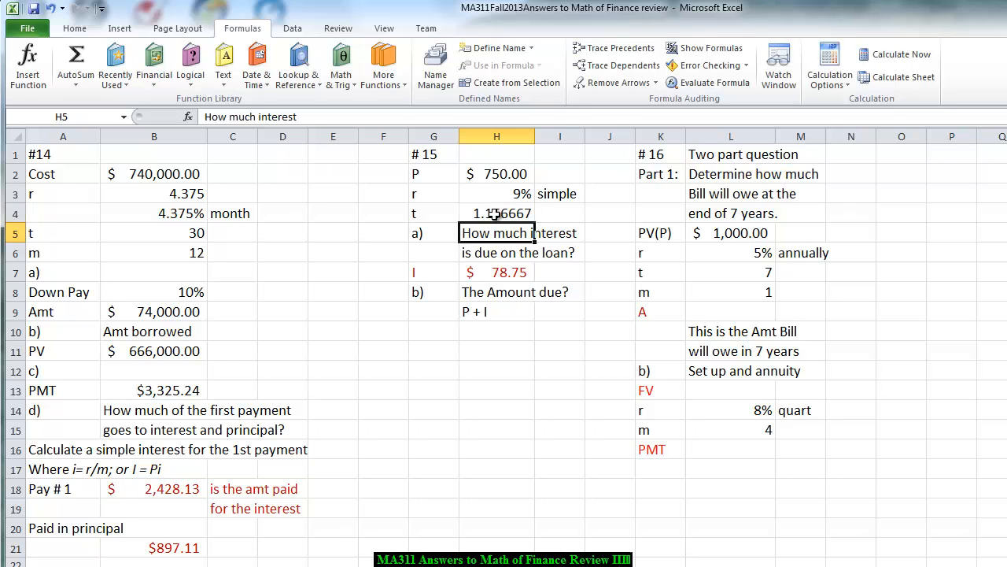
- Clear the existing interest formula in cell H7 and rebuild it as =H2*H3*H4
{"action": "left_click", "coordinate": [496, 272]}
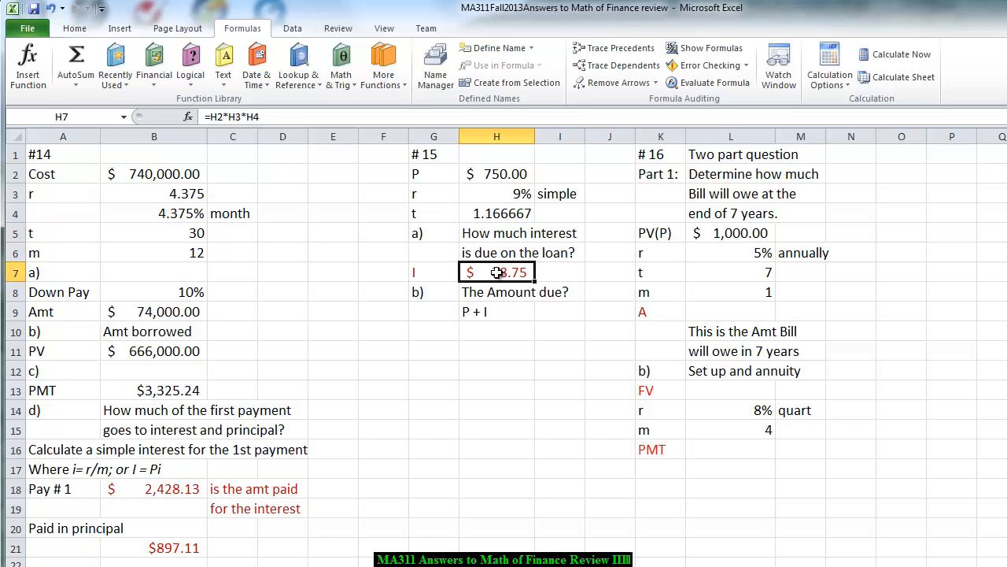
{"action": "key", "text": "BackSpace"}
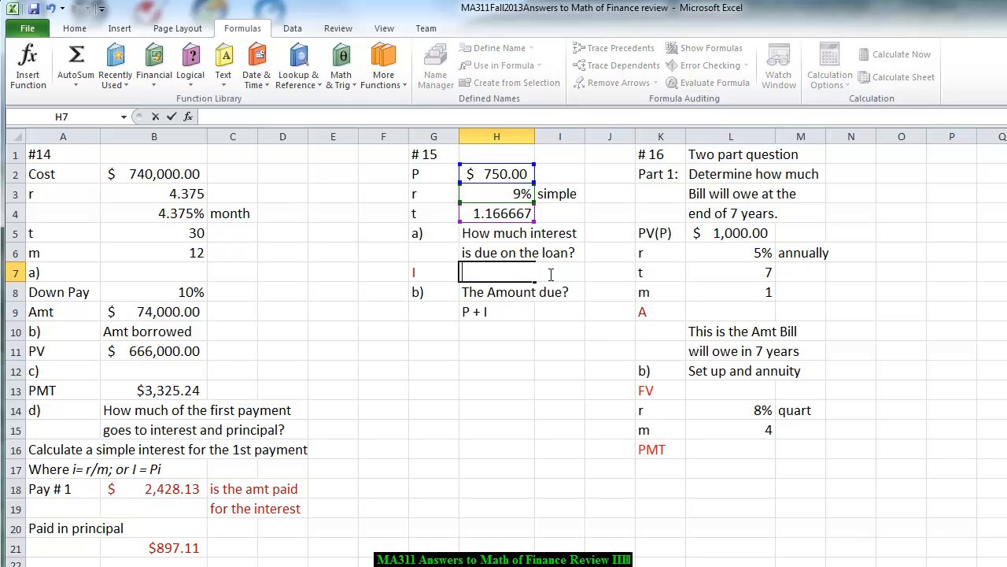
{"action": "left_click", "coordinate": [513, 337]}
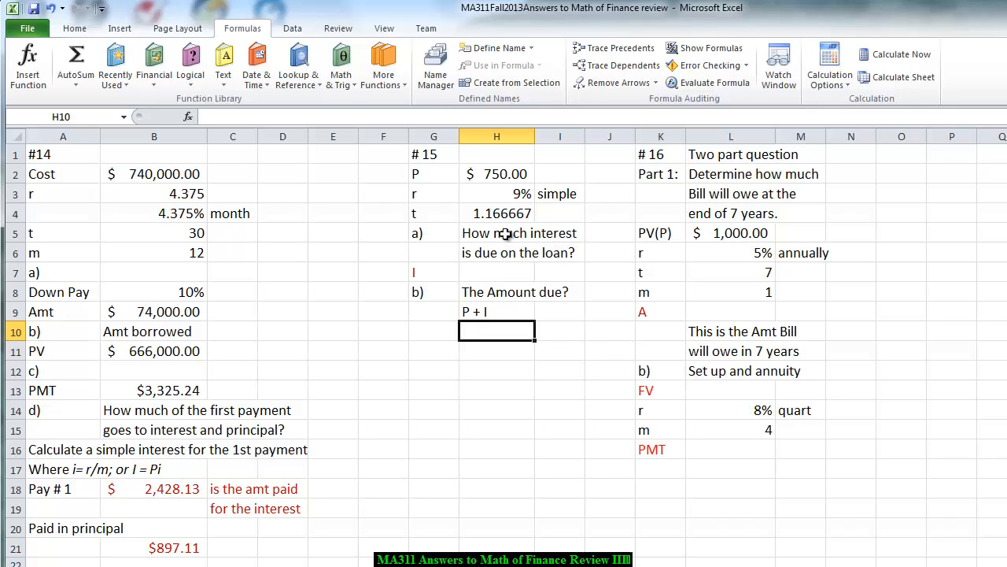
{"action": "left_click", "coordinate": [484, 271]}
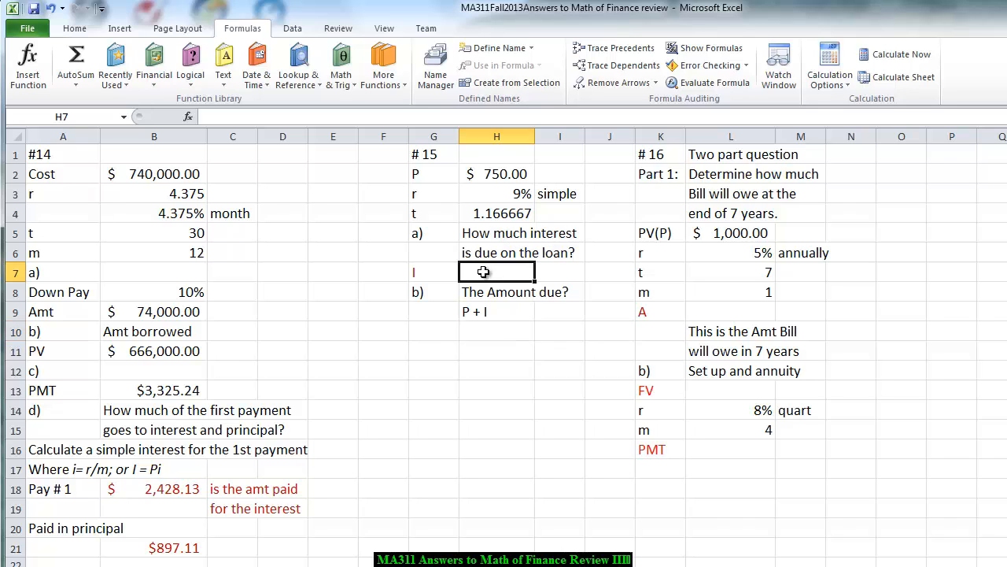
{"action": "type", "text": "="}
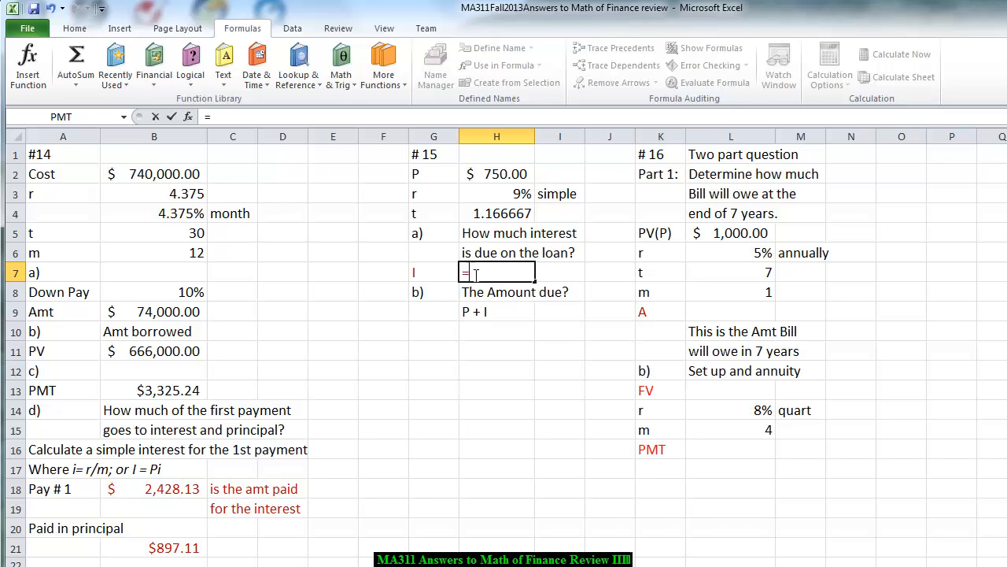
{"action": "left_click", "coordinate": [480, 173]}
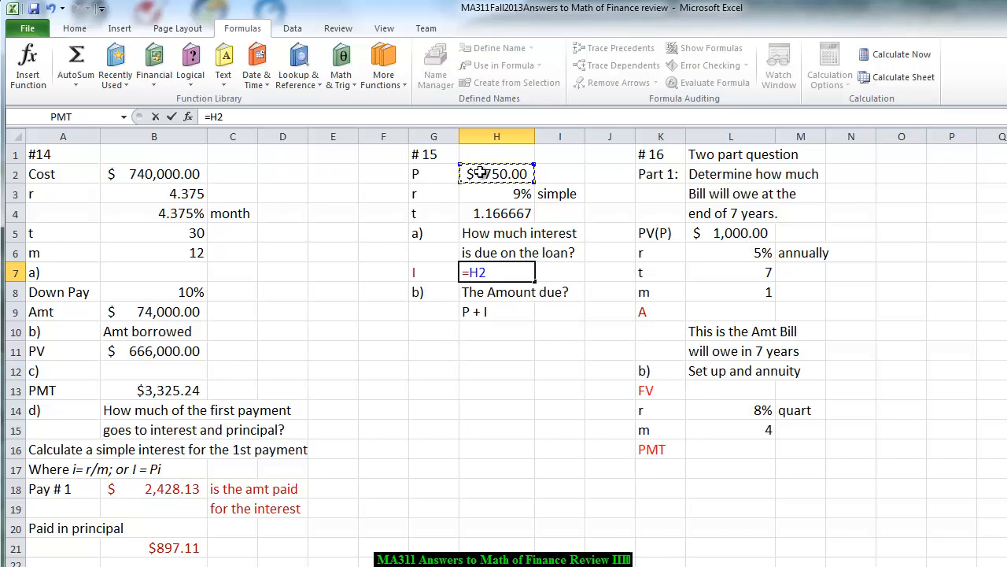
{"action": "type", "text": "*"}
{"action": "left_click", "coordinate": [475, 194]}
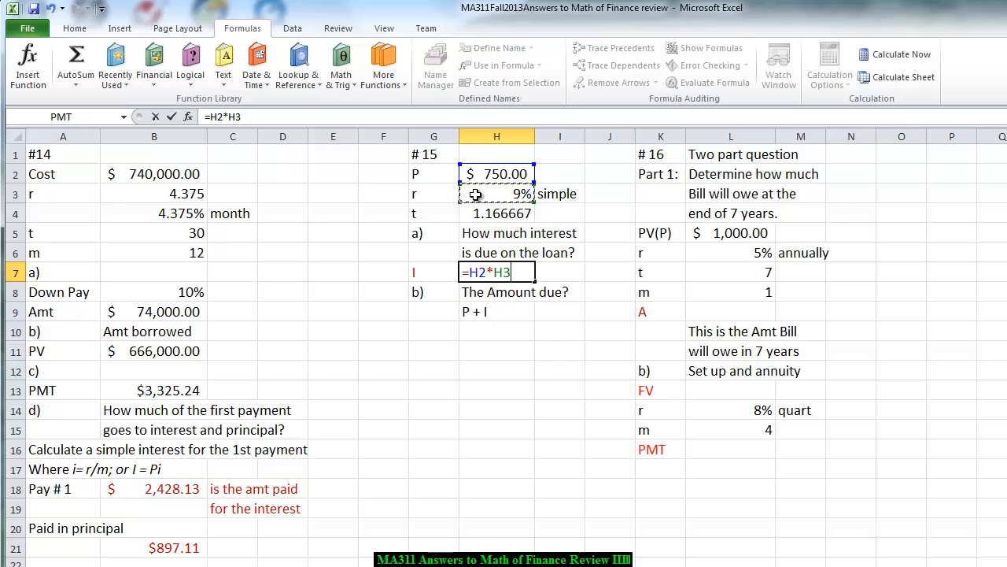
{"action": "type", "text": "*"}
{"action": "left_click", "coordinate": [478, 213]}
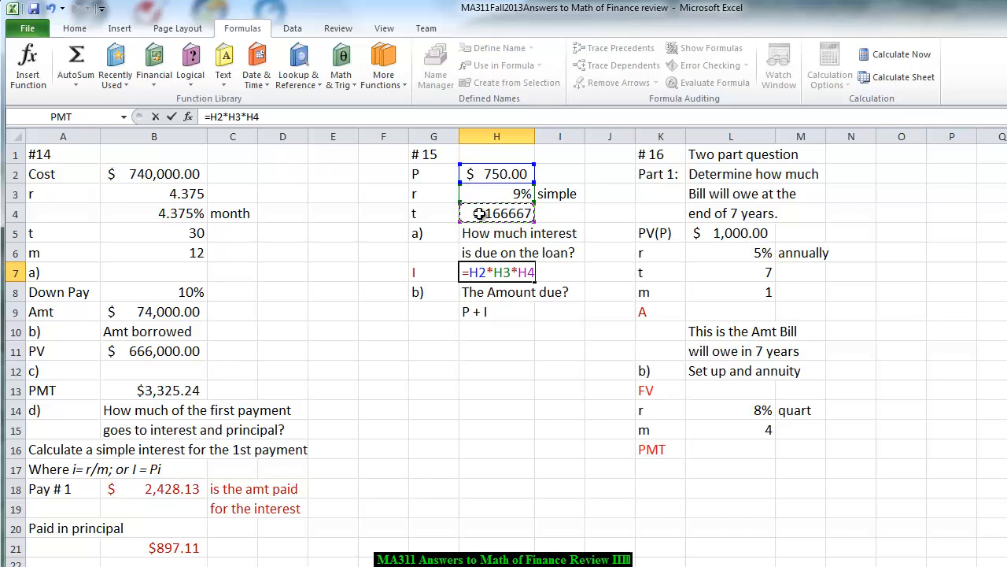
{"action": "key", "text": "Return"}
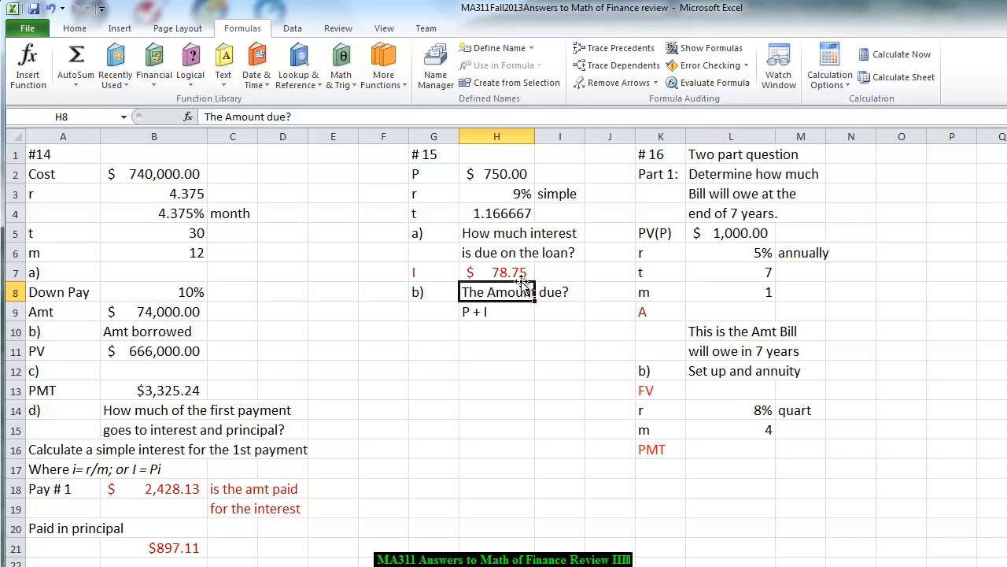
- Calculate the amount due for problem #15 in cell H10 with the formula =H2+H7
{"action": "left_click", "coordinate": [488, 331]}
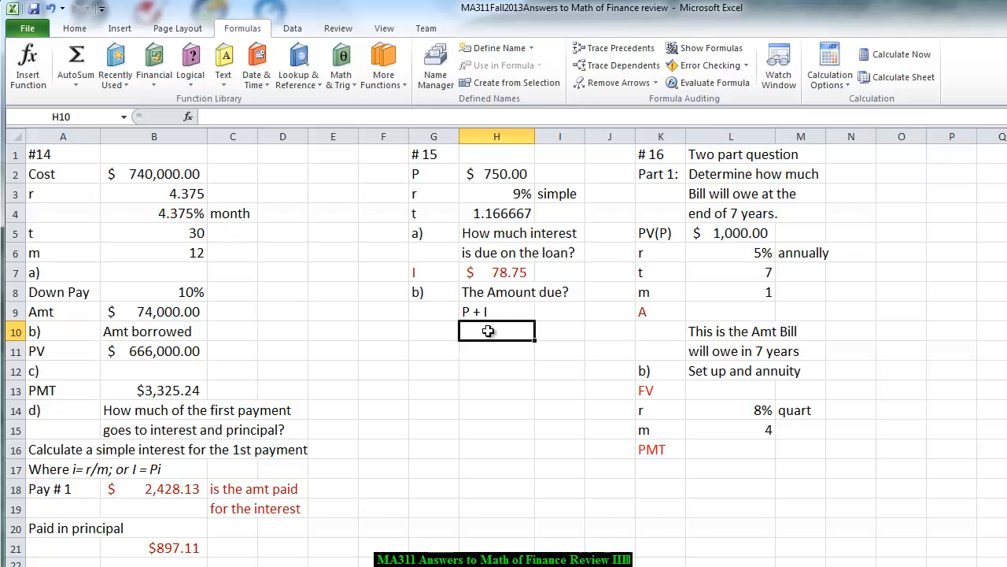
{"action": "type", "text": "="}
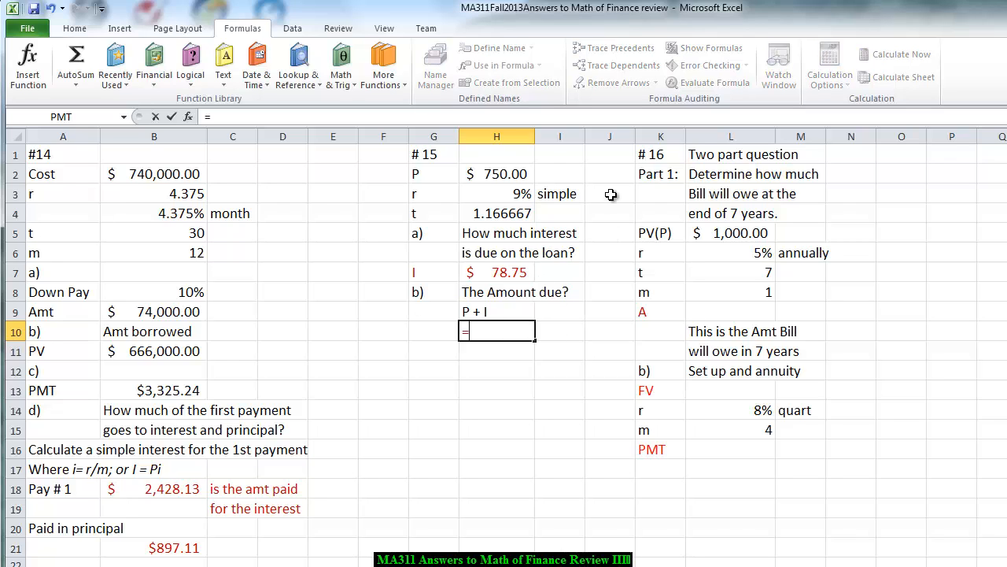
{"action": "left_click", "coordinate": [505, 174]}
{"action": "type", "text": "+"}
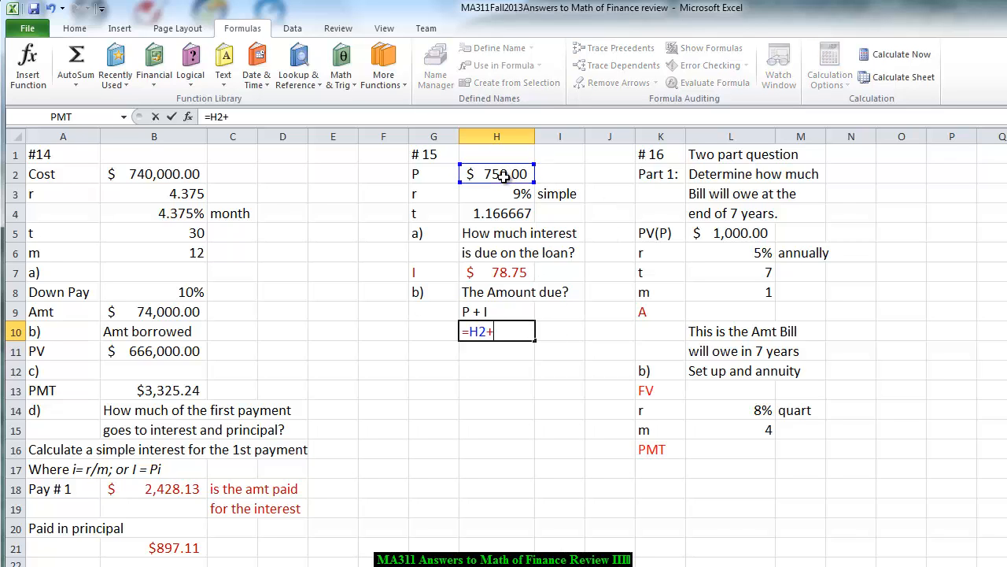
{"action": "left_click", "coordinate": [498, 275]}
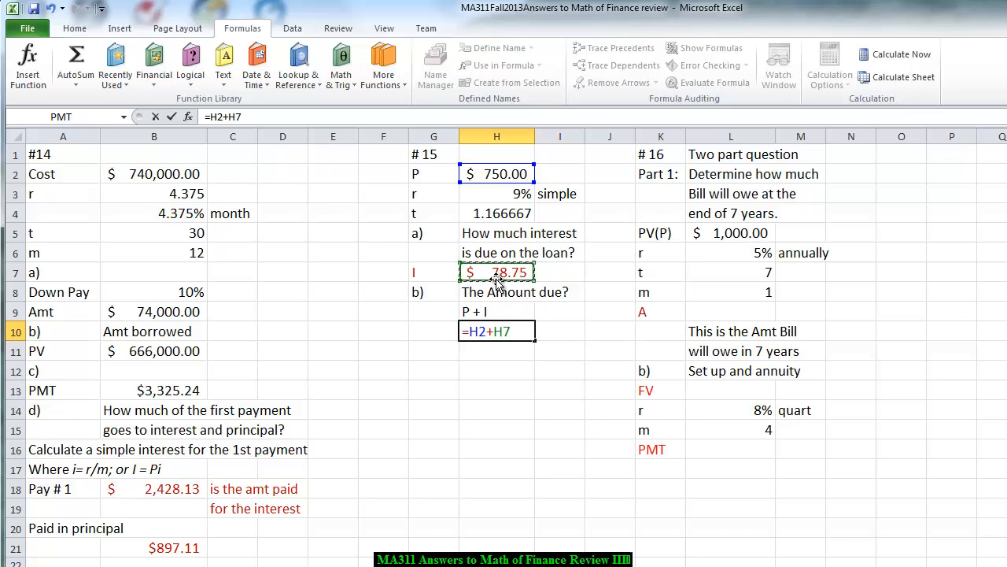
{"action": "key", "text": "Return"}
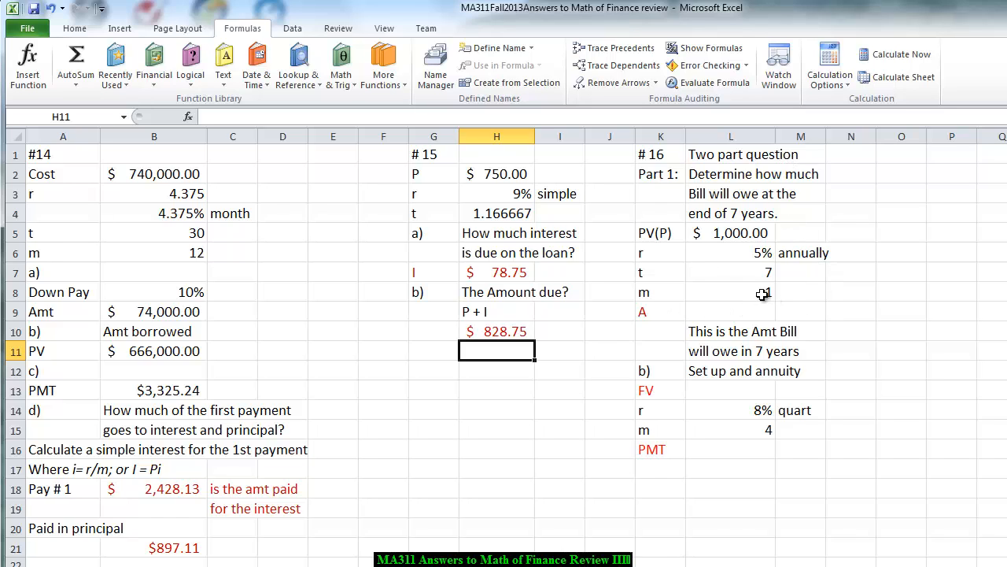
- Replace the label A in cell K9 of problem #16 with F
{"action": "left_click", "coordinate": [652, 314]}
{"action": "type", "text": "FV"}
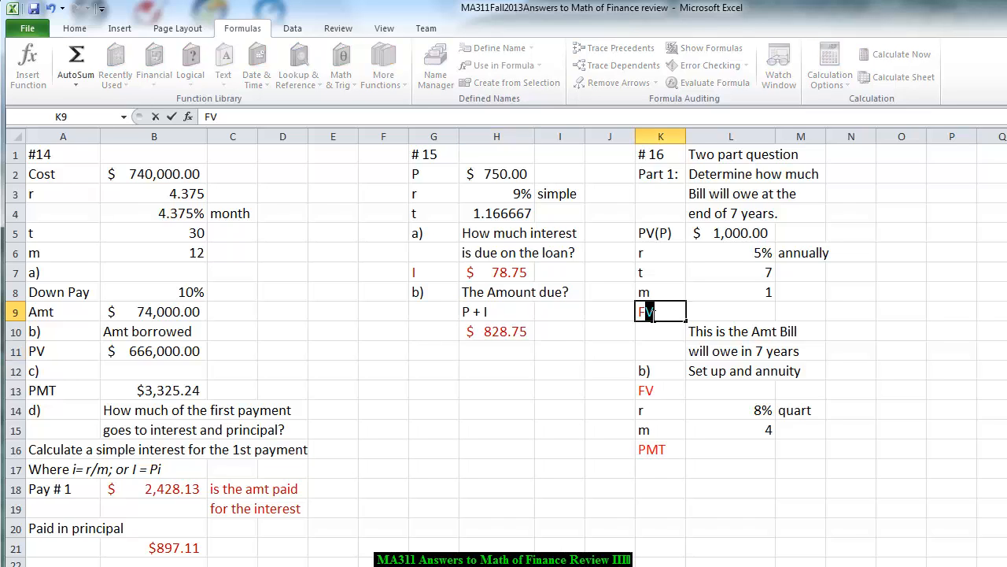
{"action": "key", "text": "BackSpace"}
- Calculate the compound amount owed for problem #16 in cell L9 with the formula =L5*(1+L6/L8)^L7
{"action": "left_click", "coordinate": [711, 313]}
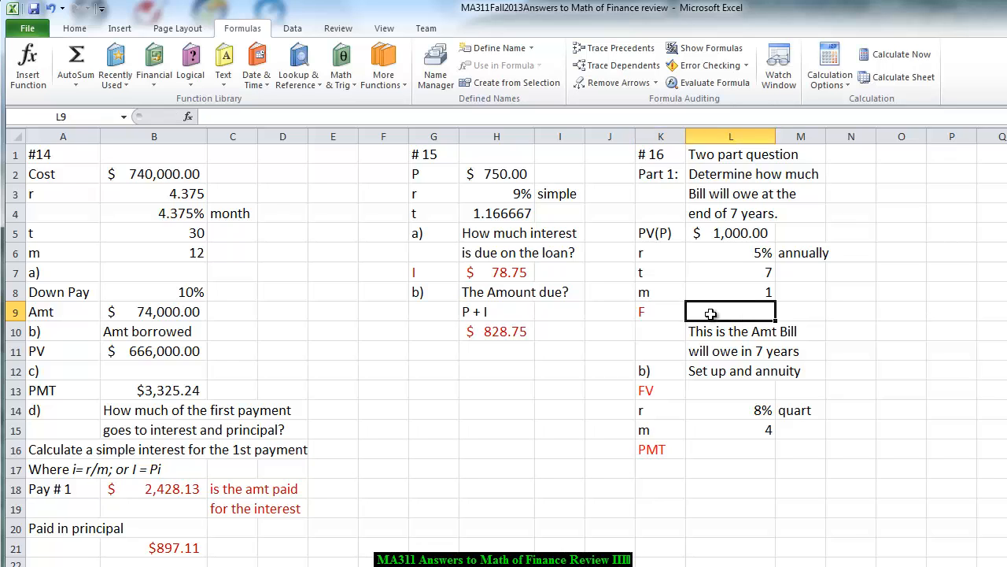
{"action": "type", "text": "="}
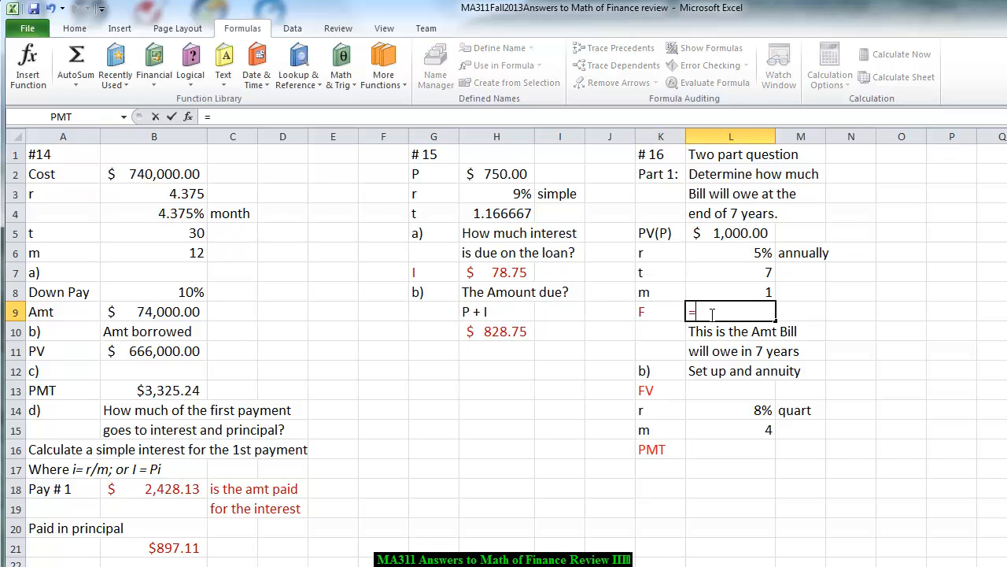
{"action": "left_click", "coordinate": [717, 238]}
{"action": "type", "text": "*"}
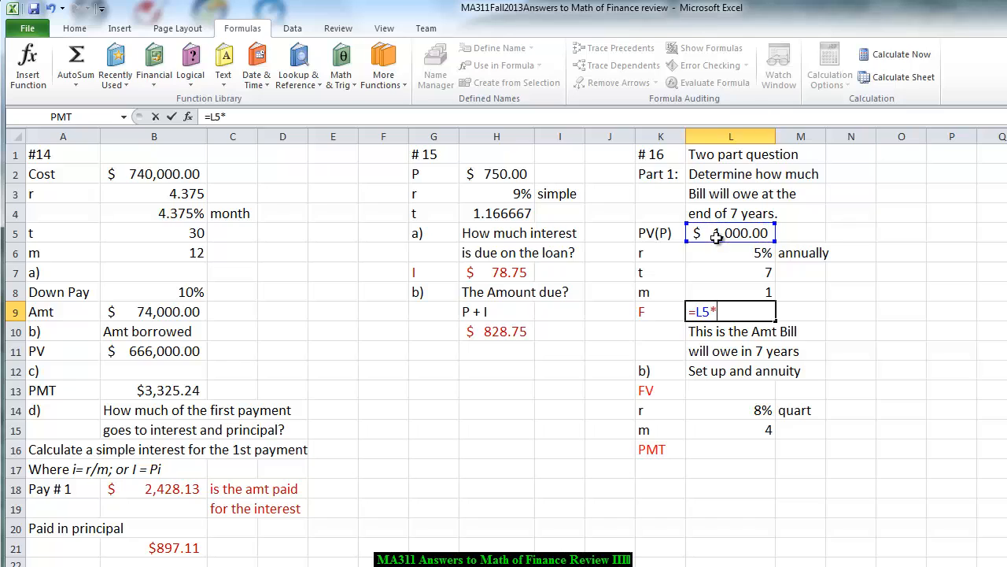
{"action": "type", "text": "(1+"}
{"action": "left_click", "coordinate": [739, 259]}
{"action": "type", "text": "/"}
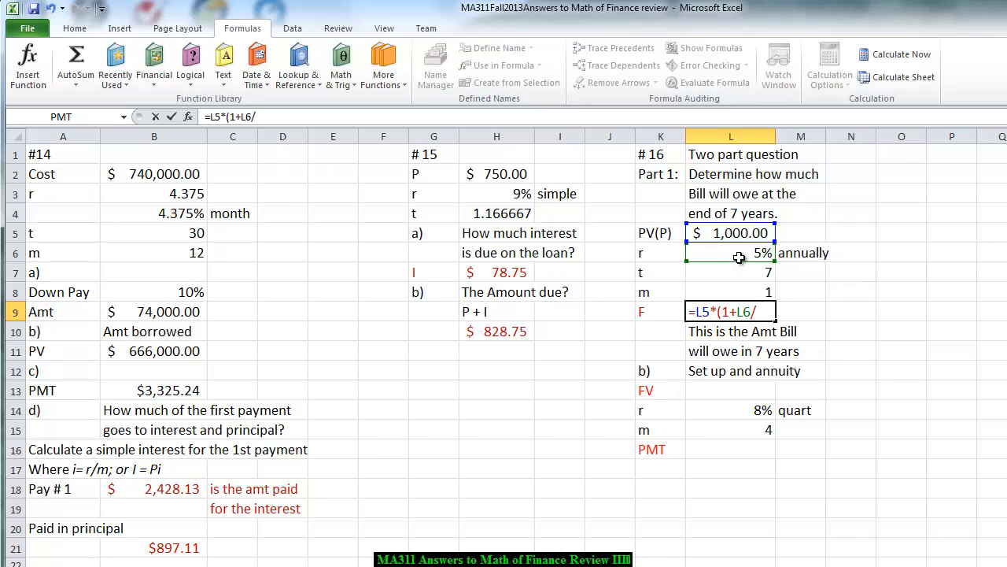
{"action": "left_click", "coordinate": [754, 292]}
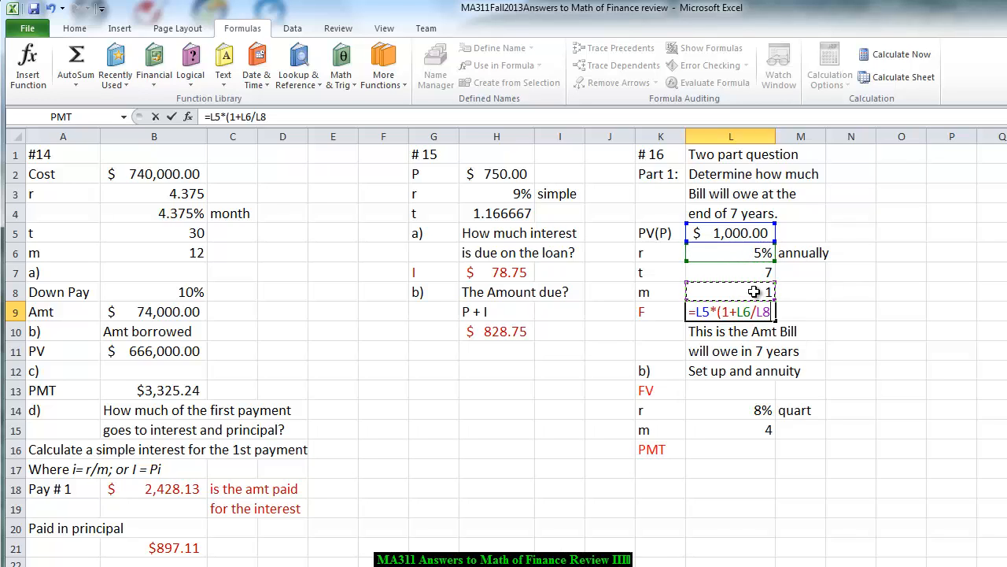
{"action": "type", "text": ")^"}
{"action": "left_click", "coordinate": [743, 272]}
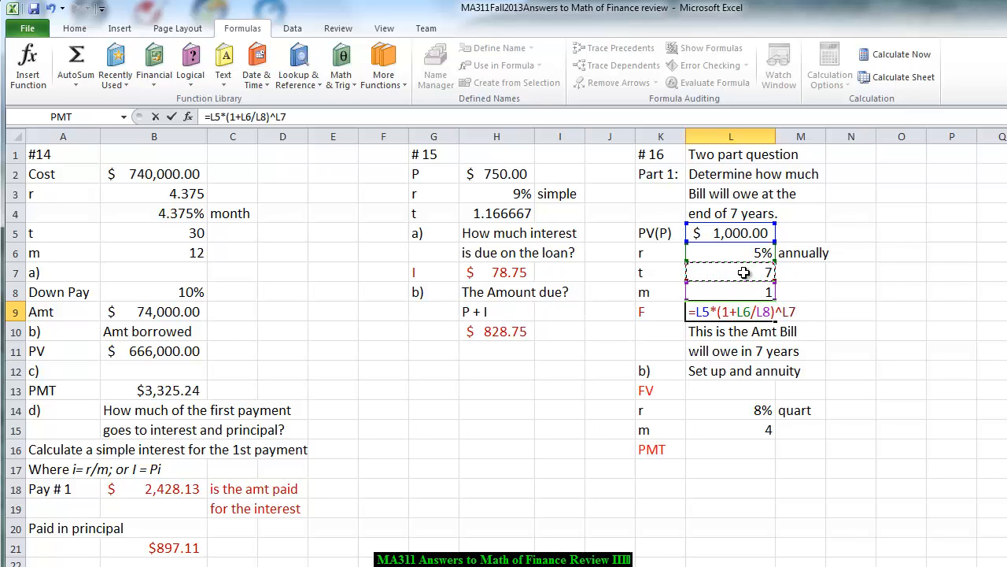
{"action": "key", "text": "Return"}
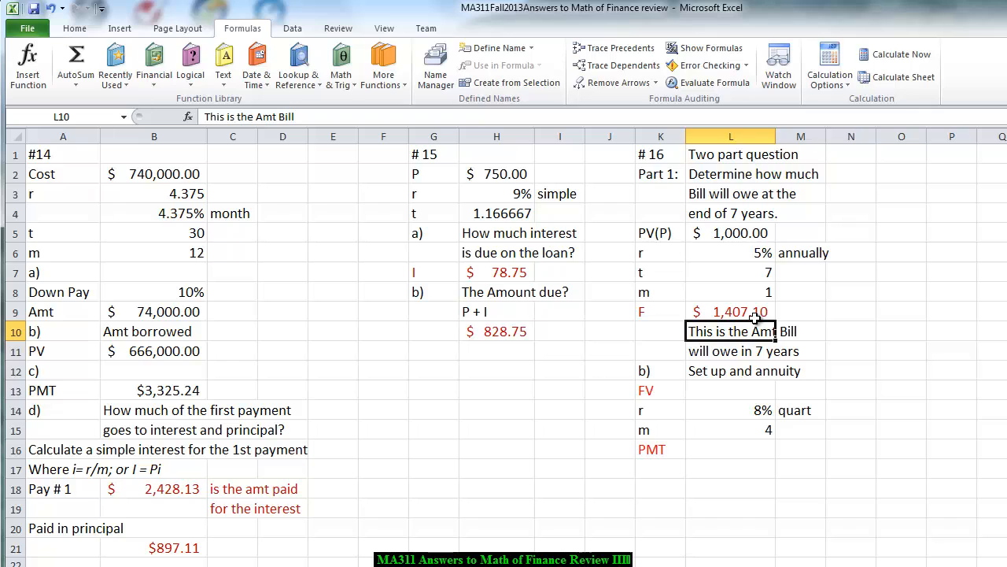
- Link the annuity's FV in cell L13 to the amount owed with the formula =L9
{"action": "left_click", "coordinate": [705, 393]}
{"action": "type", "text": "="}
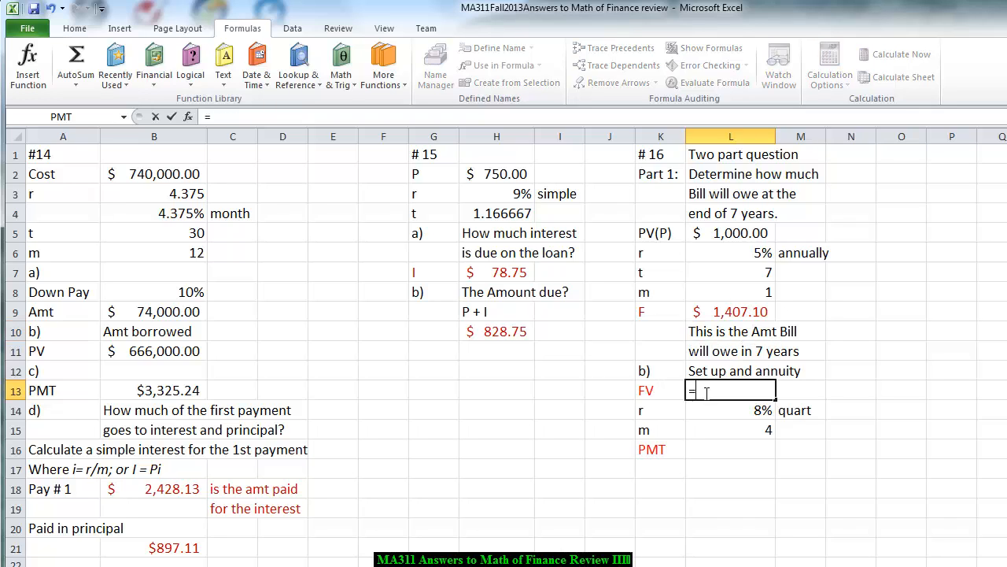
{"action": "left_click", "coordinate": [717, 315]}
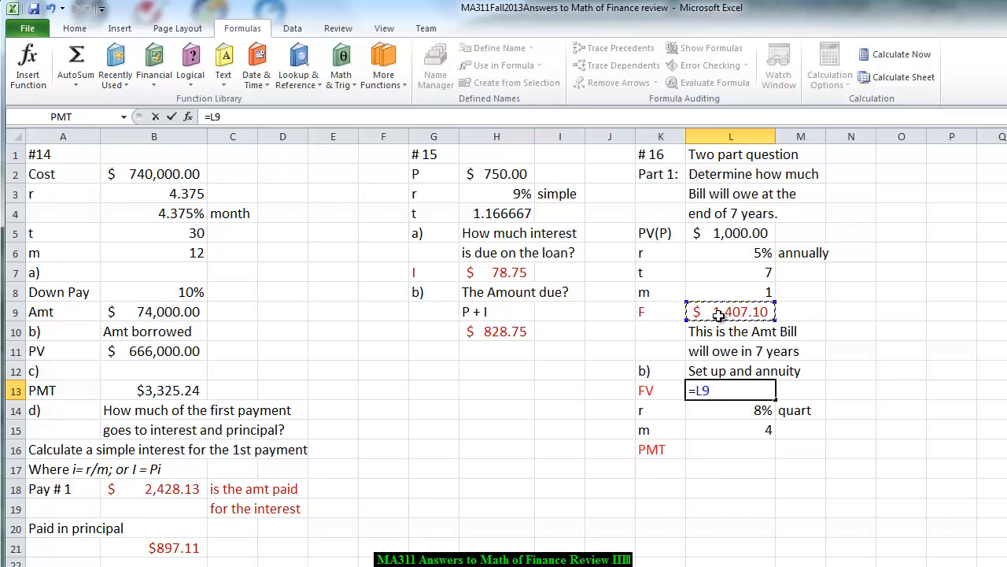
{"action": "key", "text": "Return"}
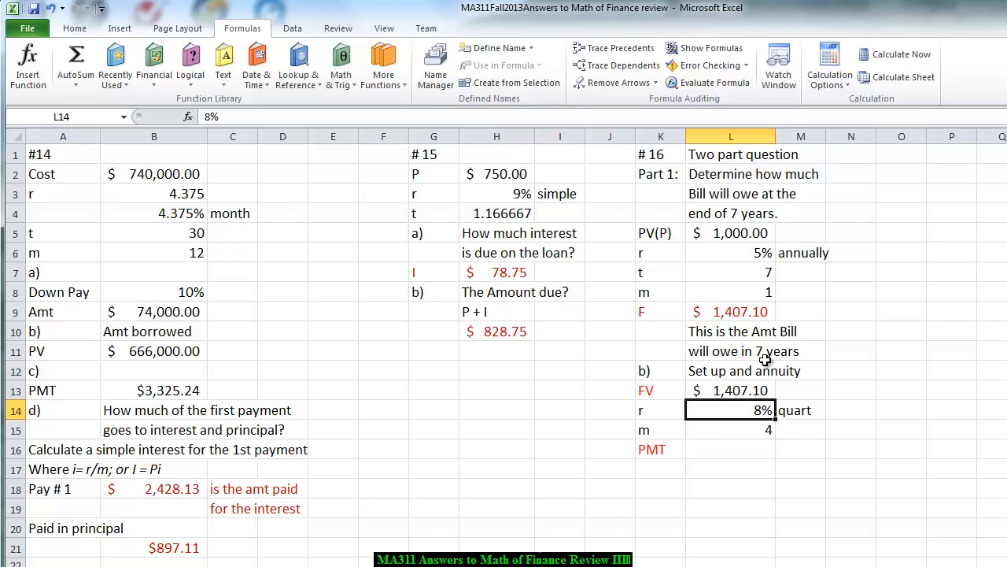
- Start a PMT function in cell L16 for the annuity payment and set its Rate argument to L14/L15
{"action": "left_click", "coordinate": [715, 450]}
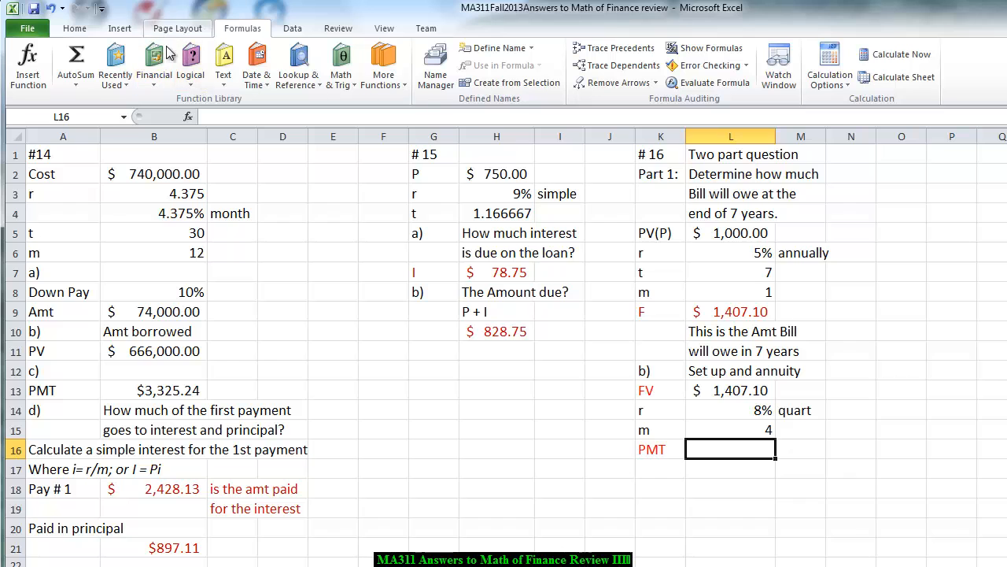
{"action": "left_click", "coordinate": [115, 70]}
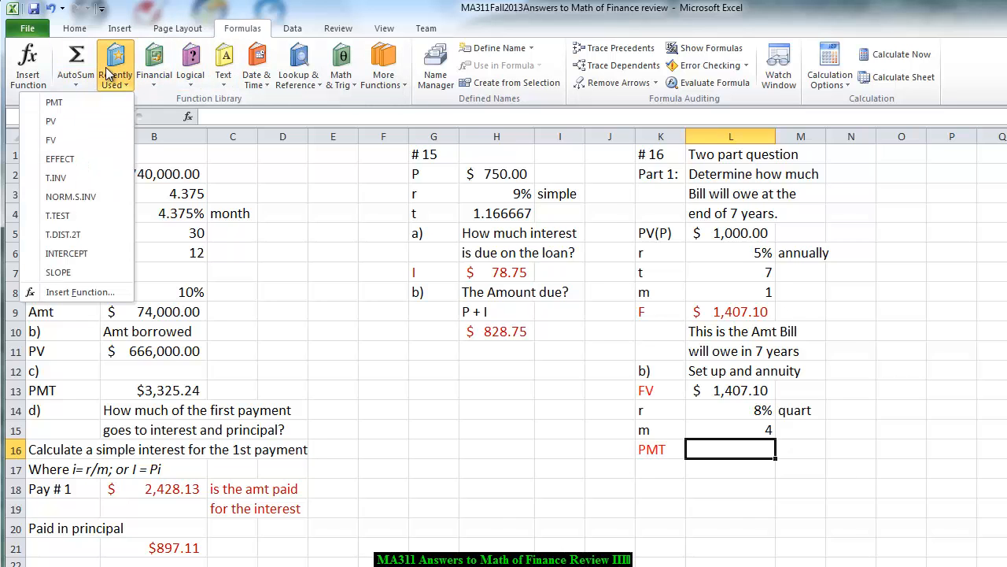
{"action": "left_click", "coordinate": [82, 104]}
{"action": "left_click_drag", "start_coordinate": [606, 176], "coordinate": [435, 178]}
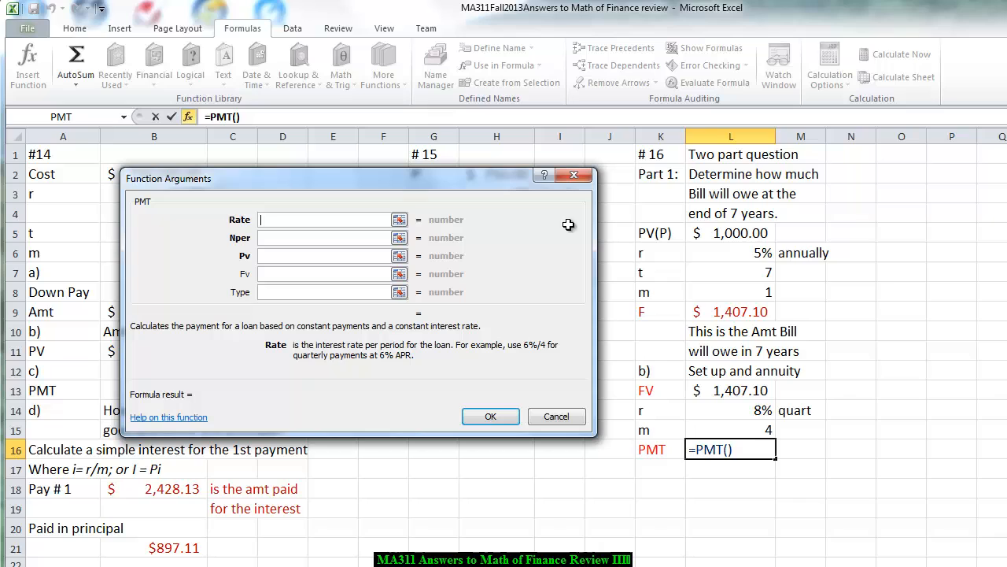
{"action": "left_click", "coordinate": [730, 254]}
{"action": "type", "text": "/"}
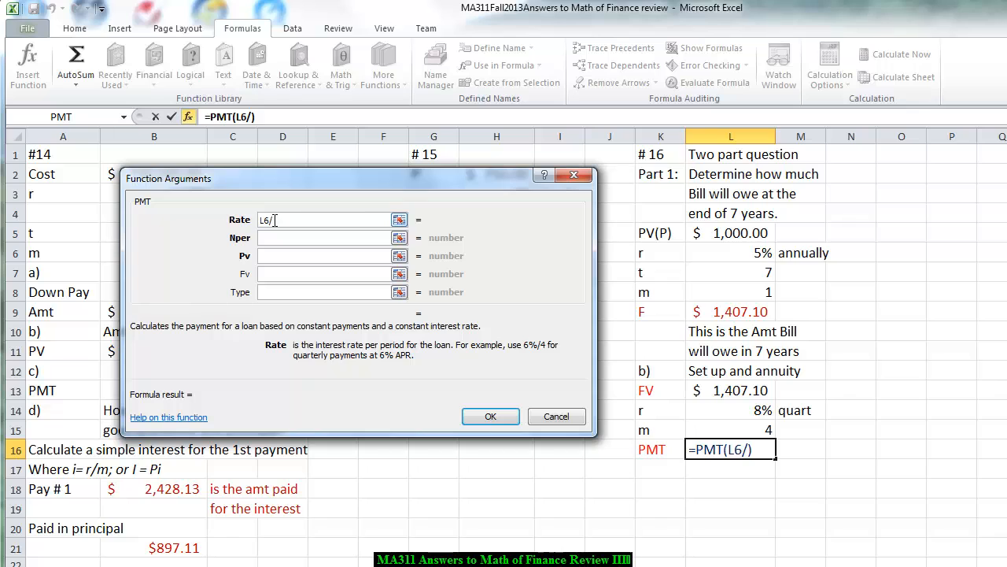
{"action": "key", "text": "BackSpace"}
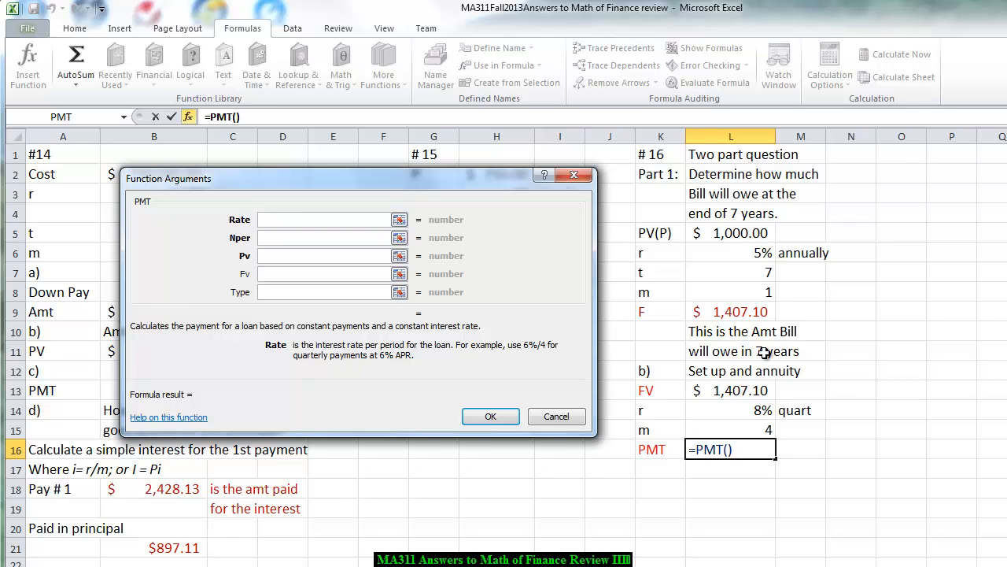
{"action": "left_click", "coordinate": [745, 408]}
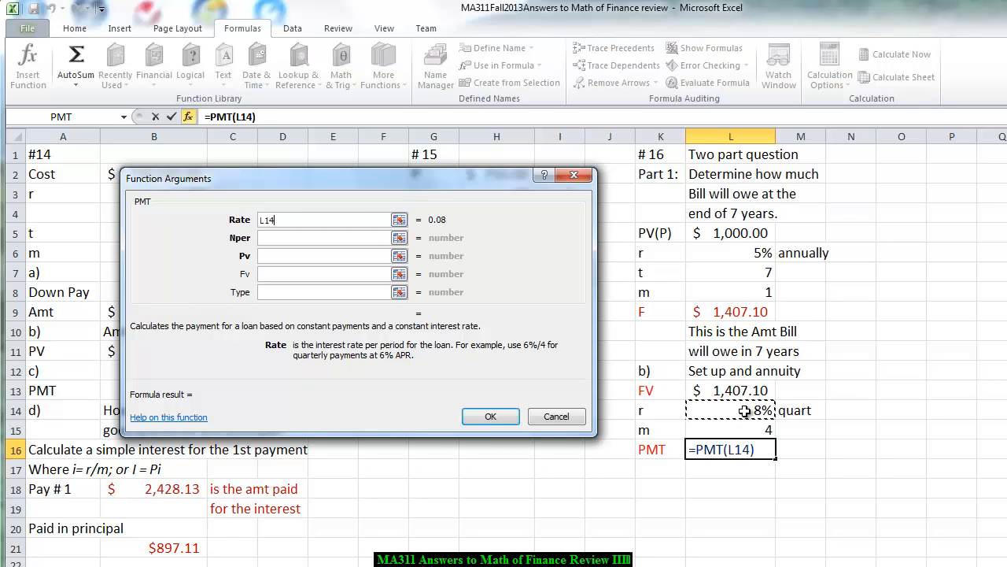
{"action": "type", "text": "/"}
{"action": "left_click", "coordinate": [744, 433]}
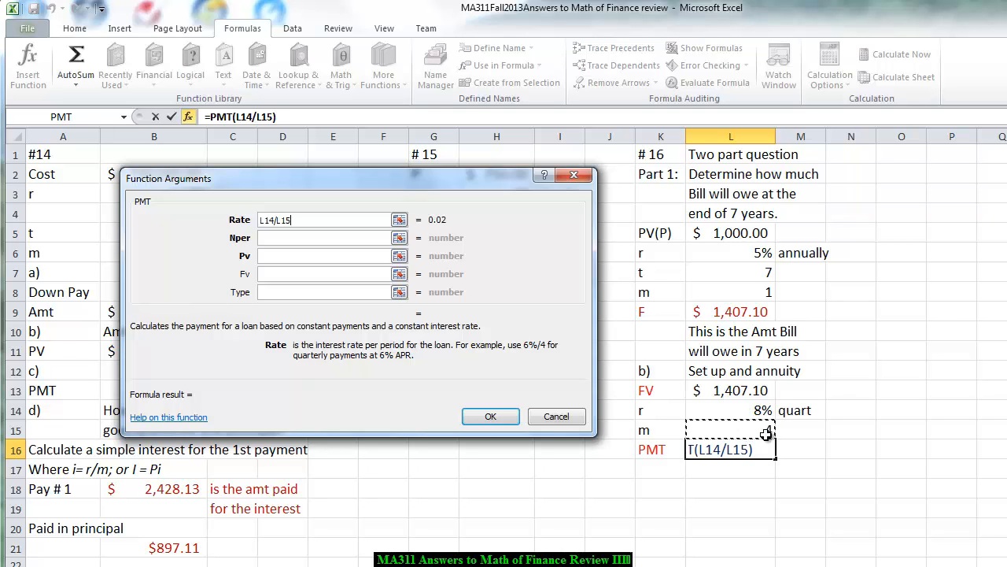
- Try to set the PMT function's Nper argument to =L15*L7 and its Pv argument to L16
{"action": "left_click", "coordinate": [279, 238]}
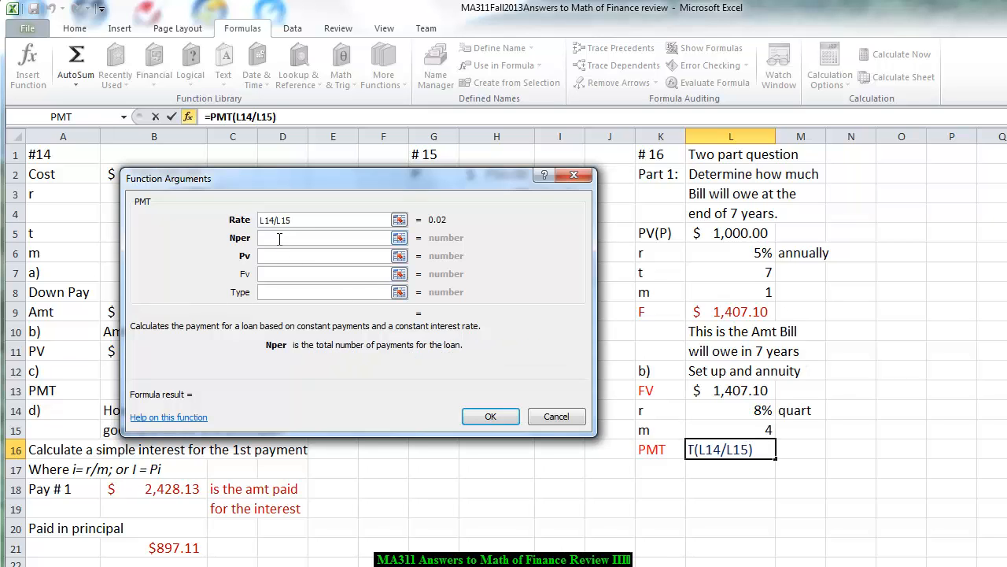
{"action": "type", "text": "="}
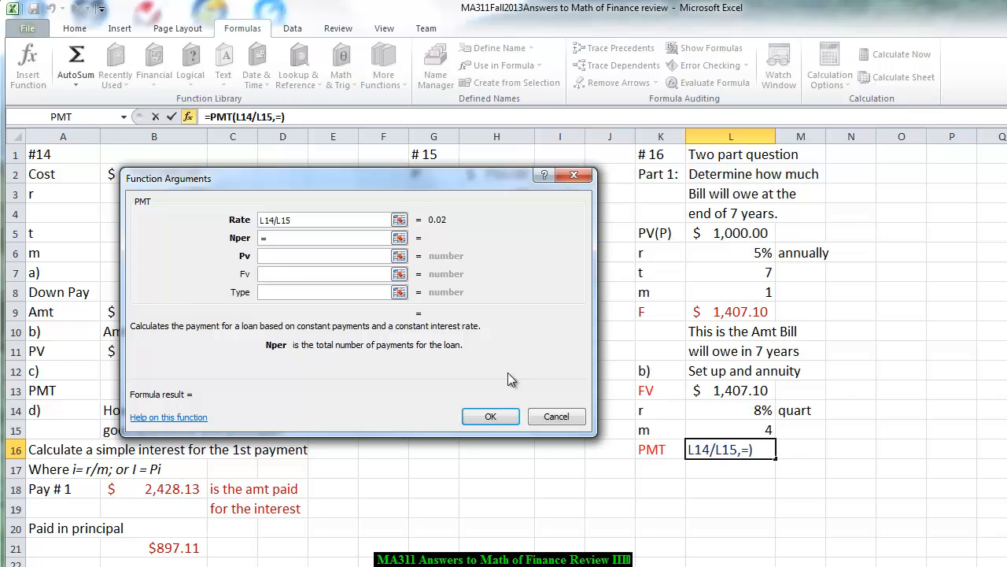
{"action": "left_click", "coordinate": [746, 434]}
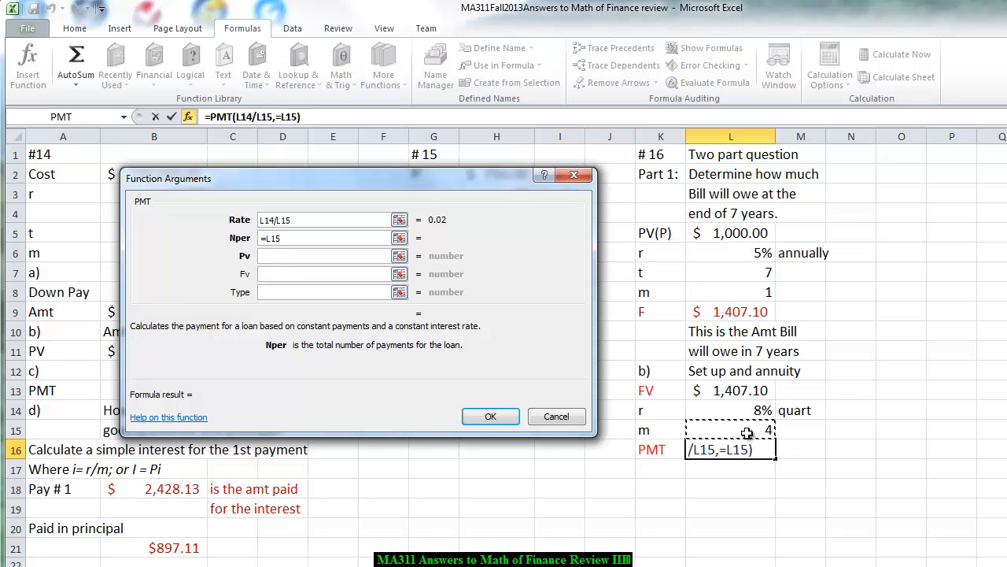
{"action": "type", "text": "*"}
{"action": "left_click", "coordinate": [744, 270]}
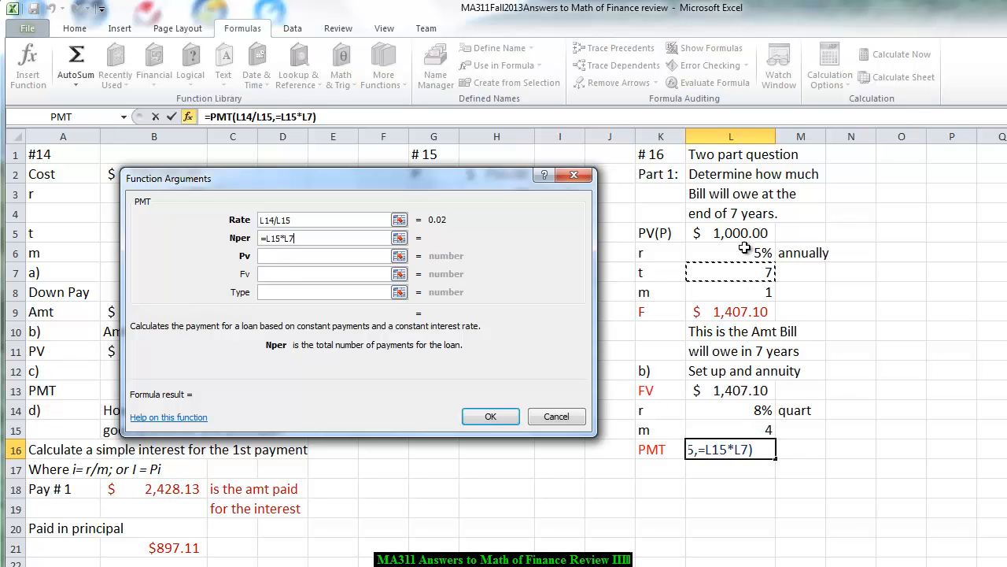
{"action": "left_click", "coordinate": [287, 254]}
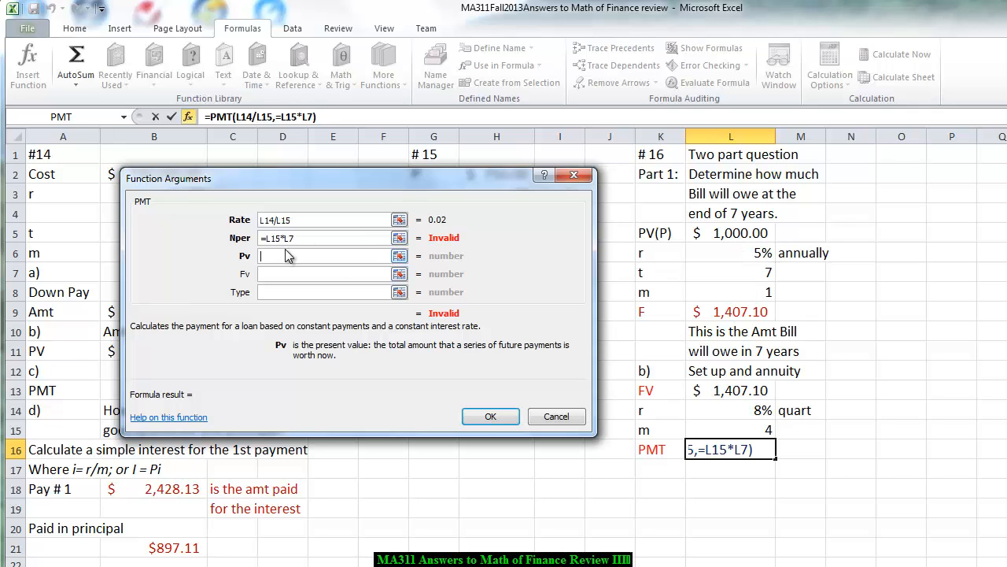
{"action": "left_click", "coordinate": [752, 450]}
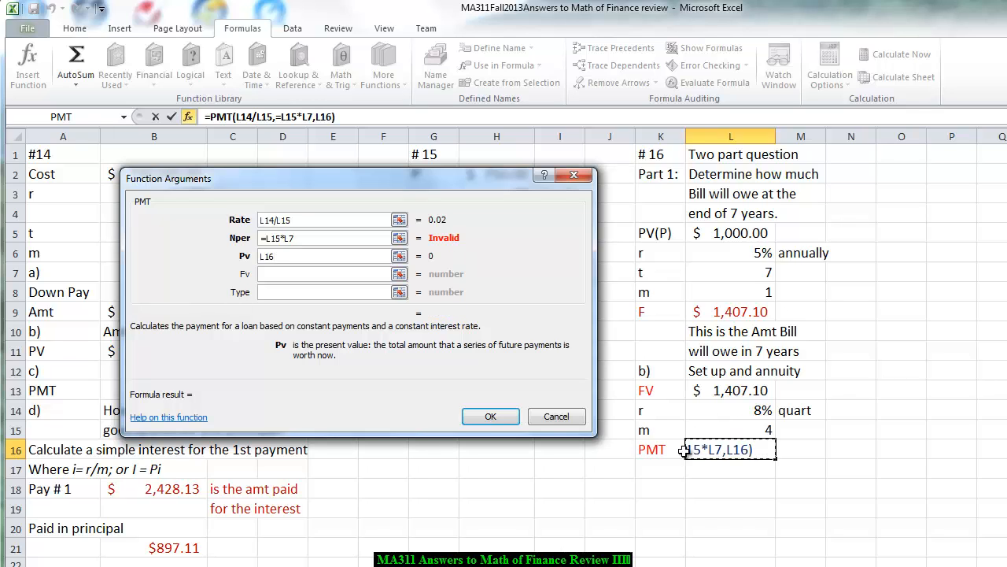
- Replace the PMT function's Nper argument with L15*L7 and clear its Pv argument
{"action": "left_click_drag", "start_coordinate": [318, 237], "coordinate": [265, 237]}
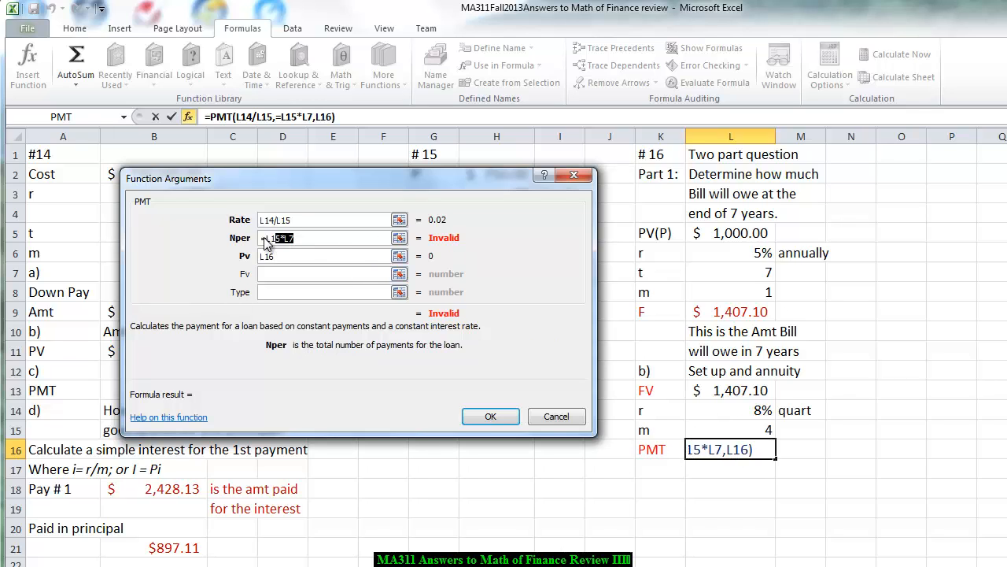
{"action": "key", "text": "Delete"}
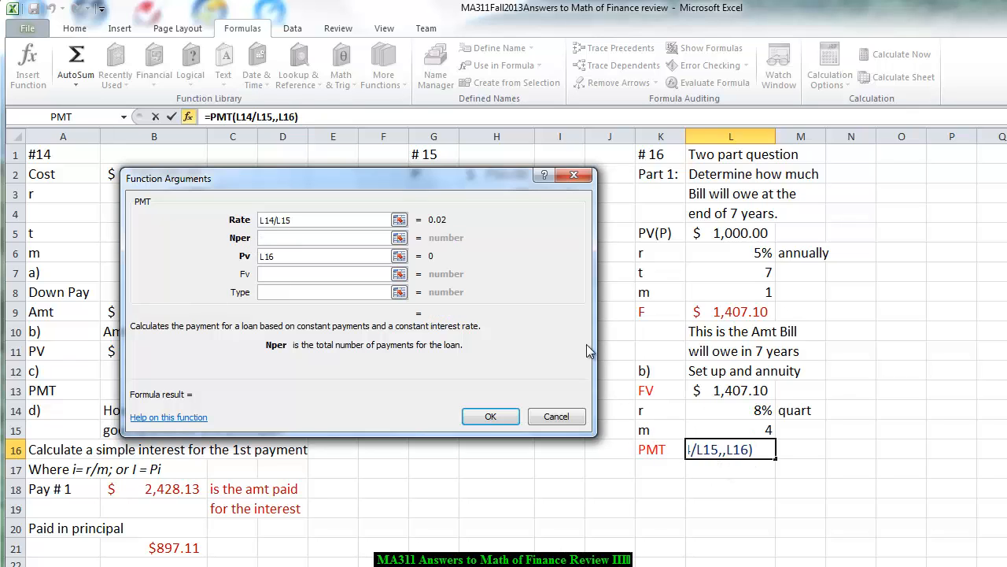
{"action": "left_click", "coordinate": [744, 430]}
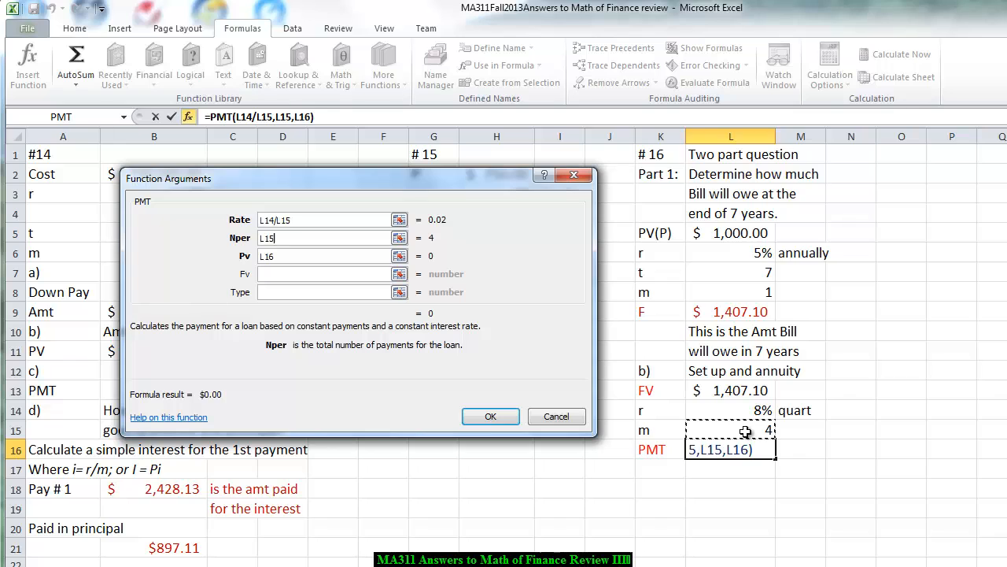
{"action": "type", "text": "*"}
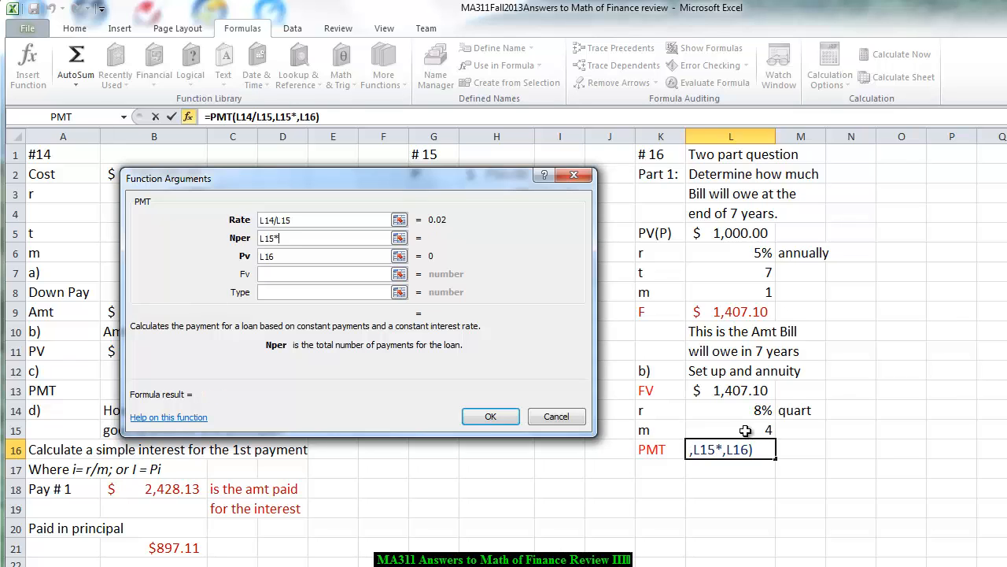
{"action": "left_click", "coordinate": [747, 277]}
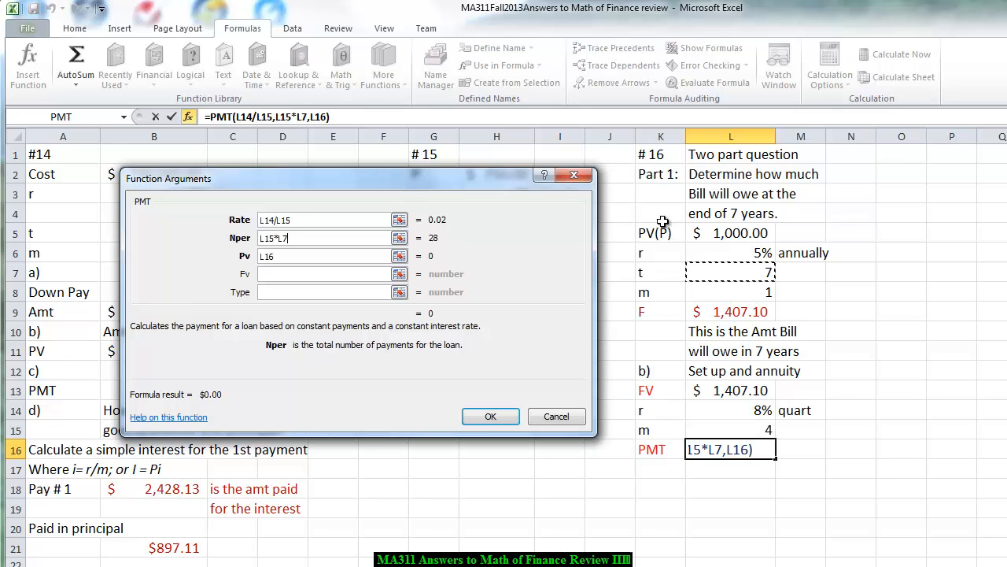
{"action": "left_click", "coordinate": [283, 256]}
{"action": "key", "text": "BackSpace"}
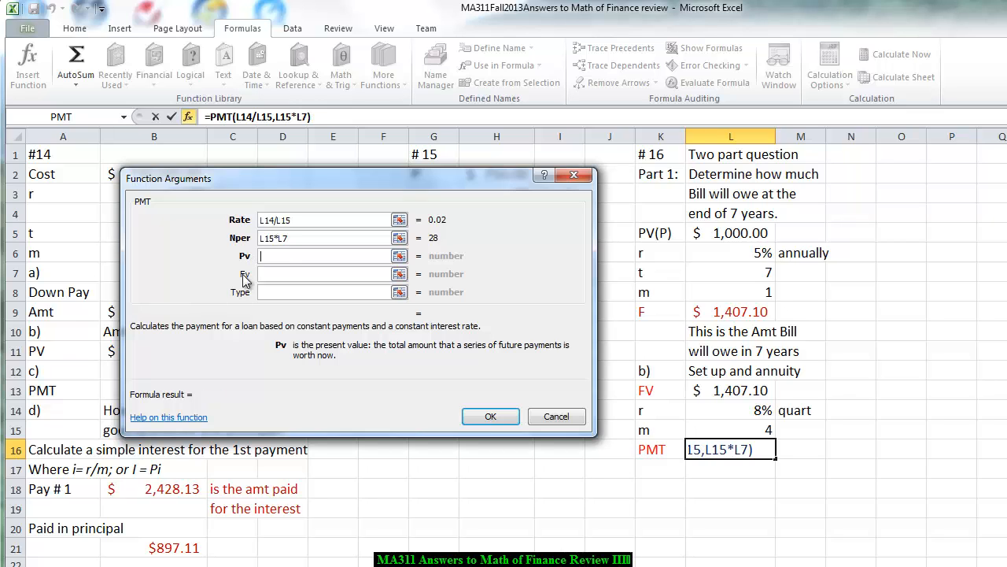
- Set the PMT function's Fv argument to -L13 and insert the completed formula into cell L16
{"action": "left_click", "coordinate": [265, 273]}
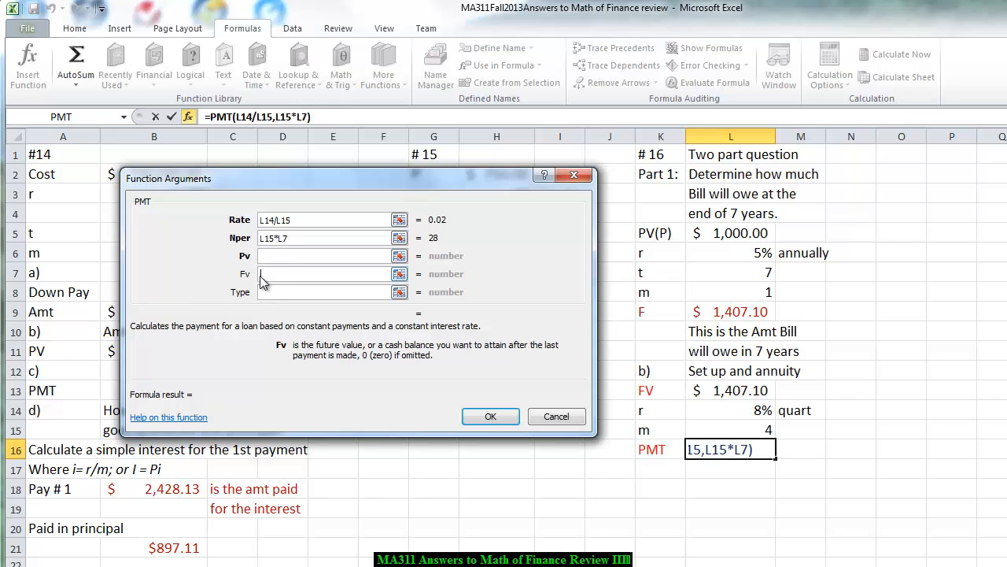
{"action": "type", "text": "-"}
{"action": "left_click", "coordinate": [725, 390]}
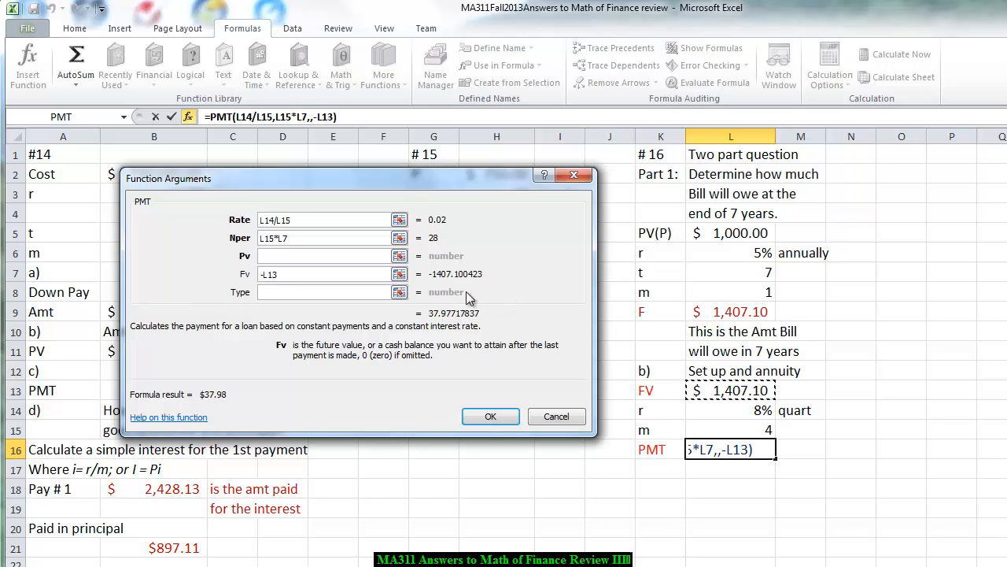
{"action": "left_click", "coordinate": [491, 416]}
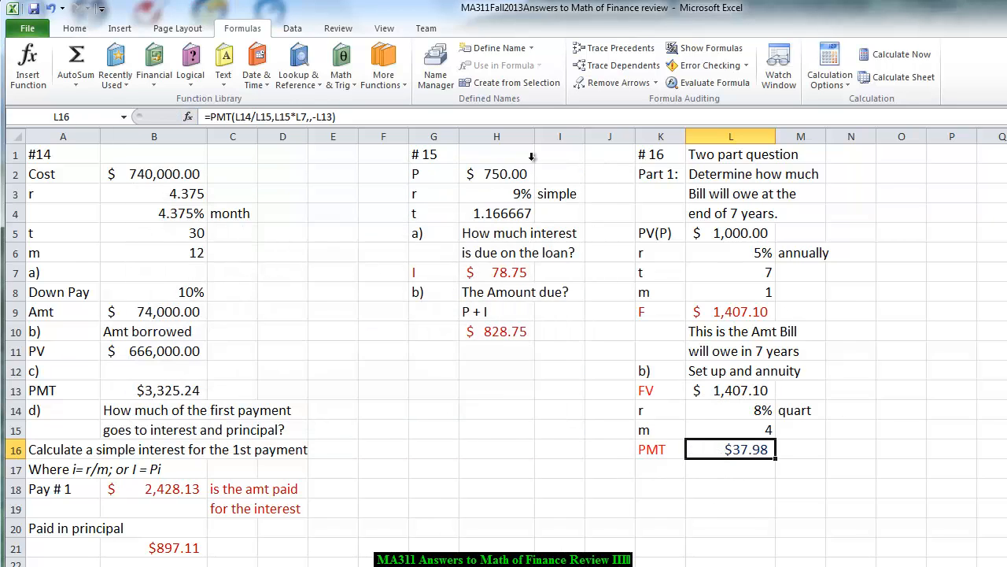
- Change the font color of the annuity payment in cell L16 to red
{"action": "left_click", "coordinate": [74, 28]}
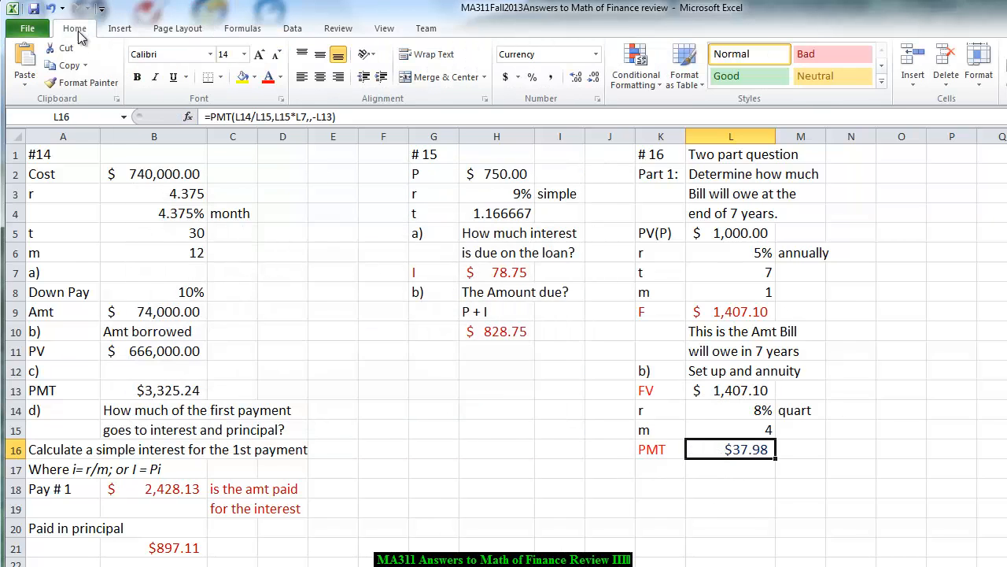
{"action": "left_click", "coordinate": [268, 77]}
{"action": "left_click", "coordinate": [750, 472]}
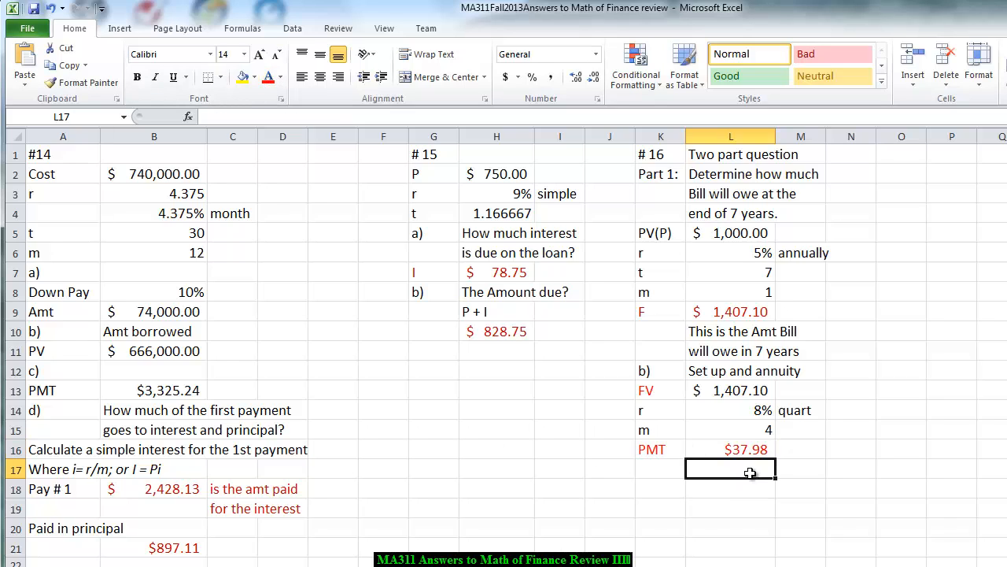